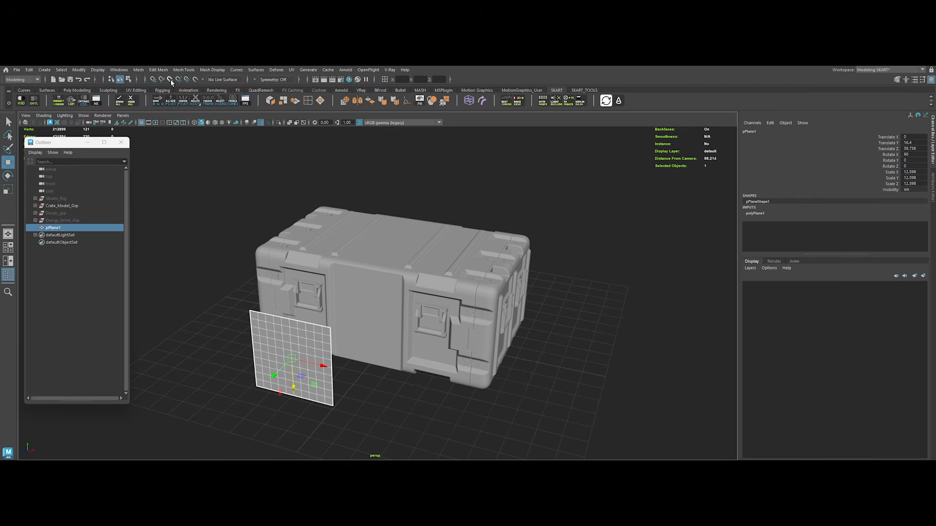
Step: Move the plane back along Z until it sits against the front face of the crate
{"action": "mouse_move", "coordinate": [276, 374]}
{"action": "left_mouse_down"}
{"action": "mouse_move", "coordinate": [293, 366]}
{"action": "mouse_move", "coordinate": [284, 370]}
{"action": "left_mouse_up"}
{"action": "key", "text": "f"}
{"action": "right_click_drag", "start_coordinate": [347, 372], "coordinate": [312, 353], "text": "alt"}
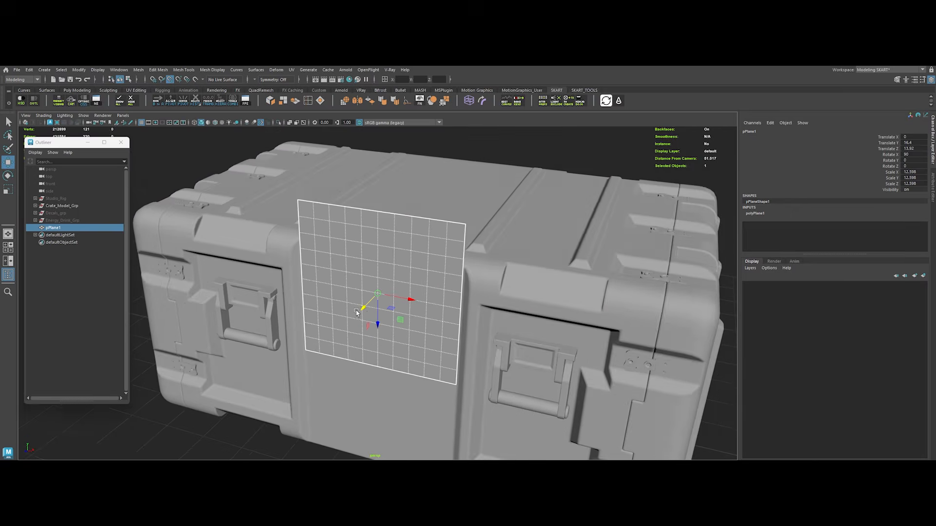
{"action": "left_click_drag", "start_coordinate": [321, 353], "coordinate": [431, 317], "text": "alt"}
{"action": "right_click_drag", "start_coordinate": [441, 320], "coordinate": [413, 309], "text": "alt"}
{"action": "middle_click_drag", "start_coordinate": [414, 309], "coordinate": [427, 266], "text": "alt"}
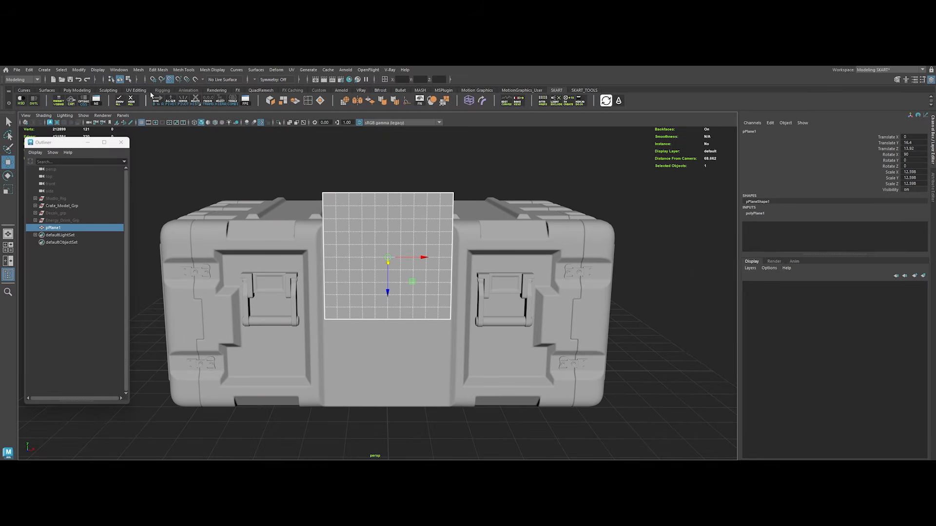
Step: Lower the plane to Translate Y of about 10.06 and scale it uniformly to about 11.51 within the central front panel
{"action": "left_click_drag", "start_coordinate": [389, 289], "coordinate": [382, 320]}
{"action": "key", "text": "e"}
{"action": "key", "text": "r"}
{"action": "right_click_drag", "start_coordinate": [432, 343], "coordinate": [418, 311], "text": "alt"}
{"action": "mouse_move", "coordinate": [418, 312]}
{"action": "left_mouse_down", "text": "alt"}
{"action": "mouse_move", "coordinate": [448, 311]}
{"action": "mouse_move", "coordinate": [422, 311]}
{"action": "left_mouse_up", "text": "alt"}
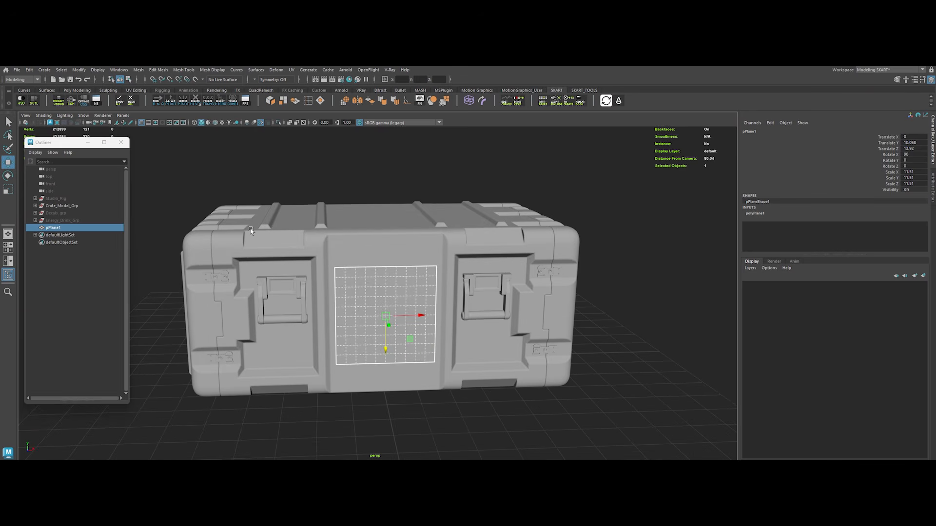
Step: Freeze the plane's transformations and delete its construction history
{"action": "left_click", "coordinate": [207, 102]}
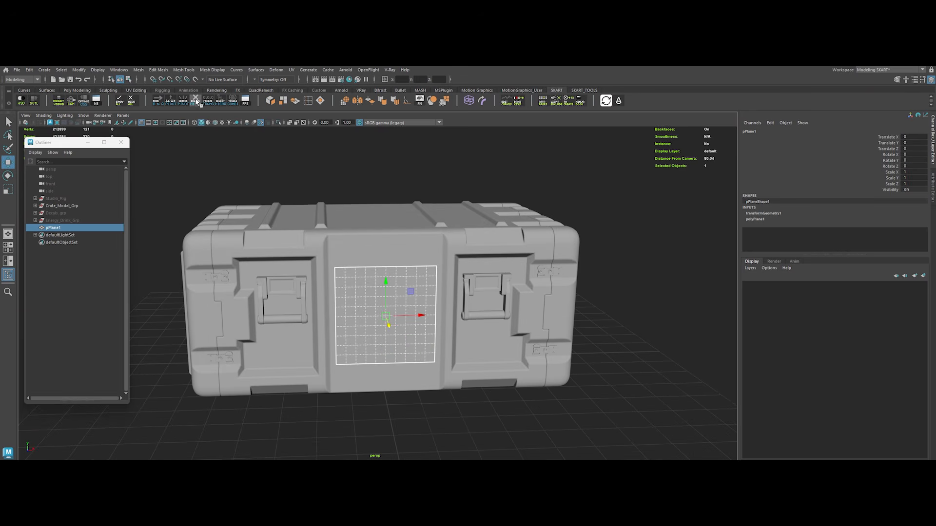
{"action": "left_click", "coordinate": [195, 102]}
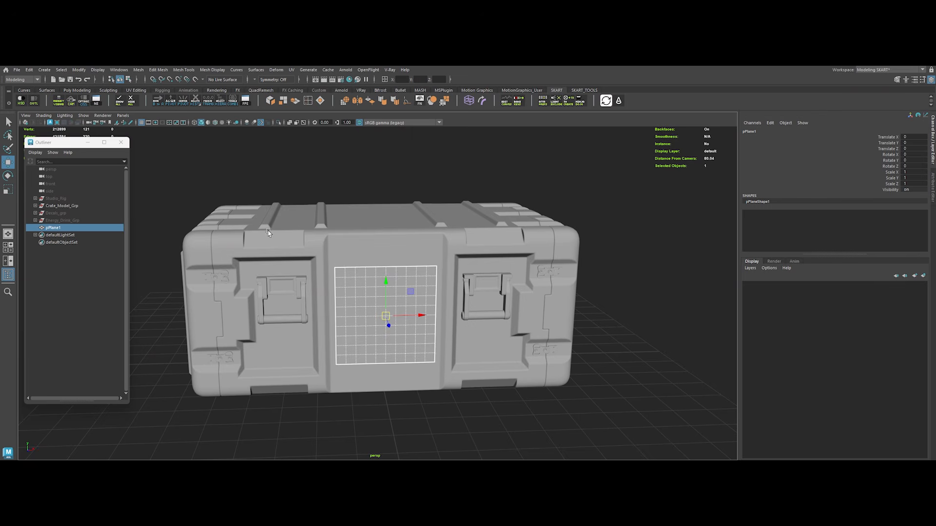
{"action": "right_click_drag", "start_coordinate": [268, 233], "coordinate": [246, 220], "text": "alt"}
{"action": "left_click_drag", "start_coordinate": [336, 287], "coordinate": [343, 271], "text": "alt"}
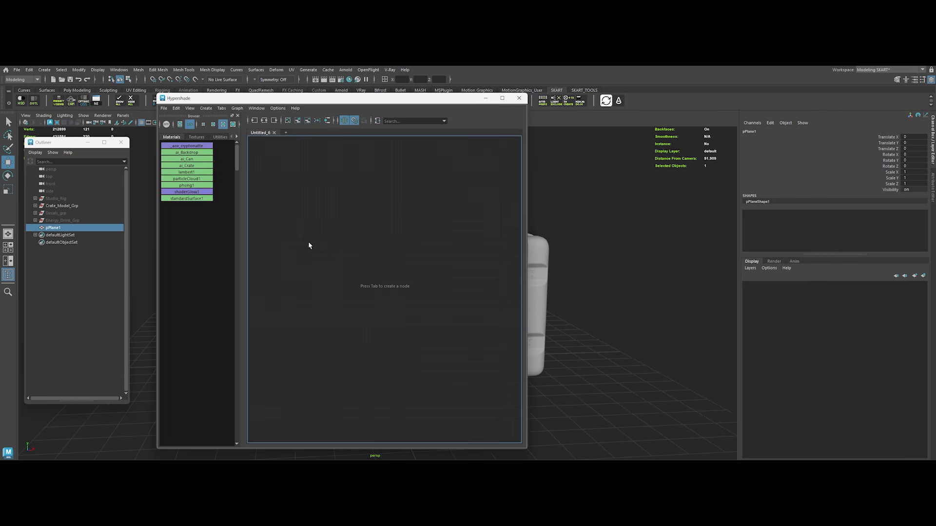
Step: Create a phong material in the Hypershade and make room beside it in the graph
{"action": "left_click", "coordinate": [308, 242]}
{"action": "key", "text": "Tab"}
{"action": "type", "text": "phong"}
{"action": "key", "text": "Return"}
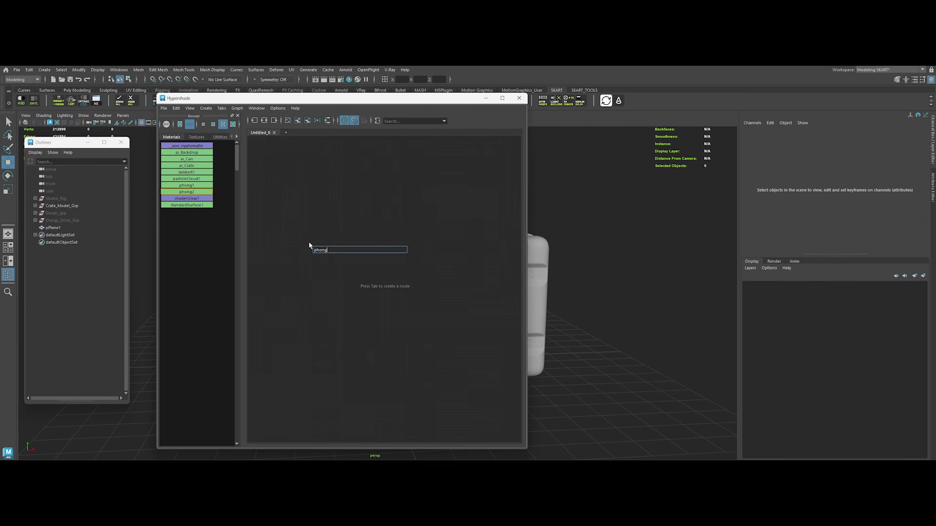
{"action": "key", "text": "f"}
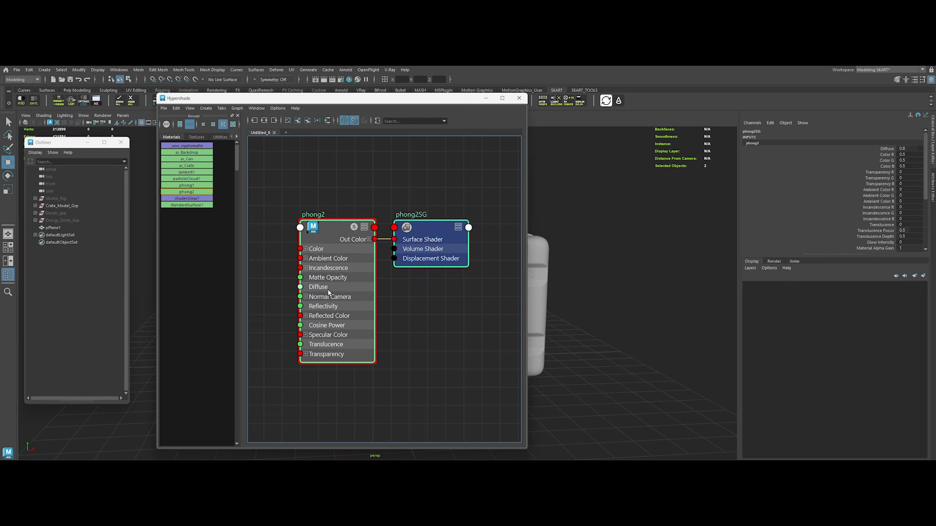
{"action": "middle_click_drag", "start_coordinate": [411, 325], "coordinate": [481, 310]}
{"action": "left_click", "coordinate": [364, 315]}
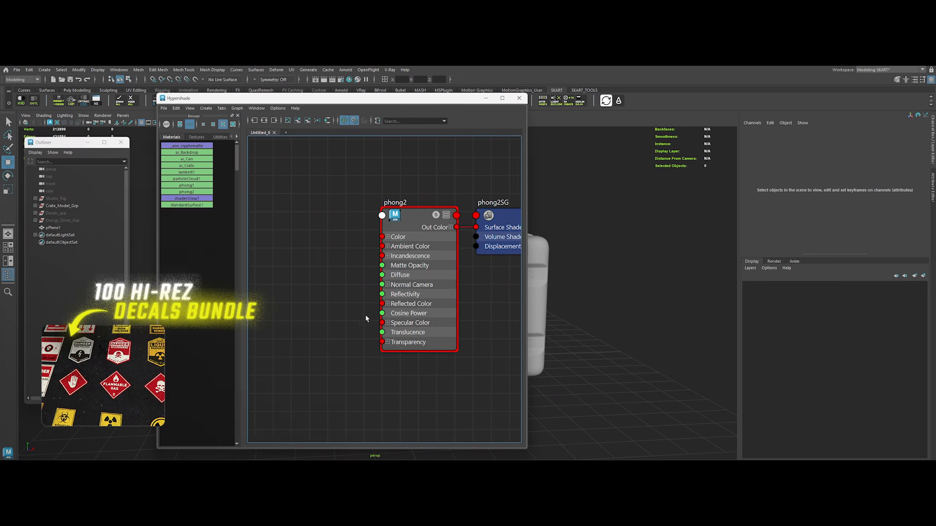
Step: Switch to File Explorer and open the Decals folder inside 100_High-Res_Decals_Bundle and 2K_Decals_Alphas
{"action": "key", "text": "alt+Tab"}
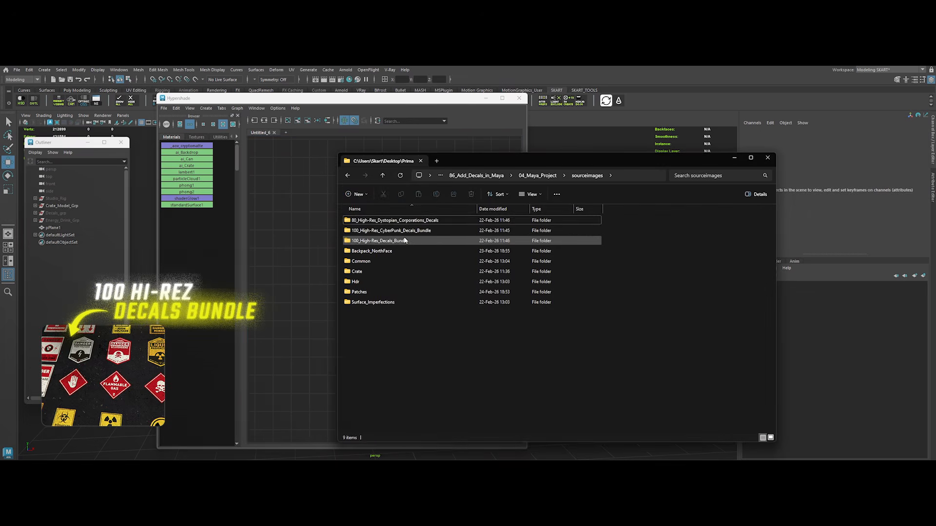
{"action": "left_click", "coordinate": [404, 240]}
{"action": "left_click", "coordinate": [417, 221], "text": "shift"}
{"action": "left_click", "coordinate": [446, 376]}
{"action": "left_click", "coordinate": [385, 241]}
{"action": "double_click", "coordinate": [389, 241]}
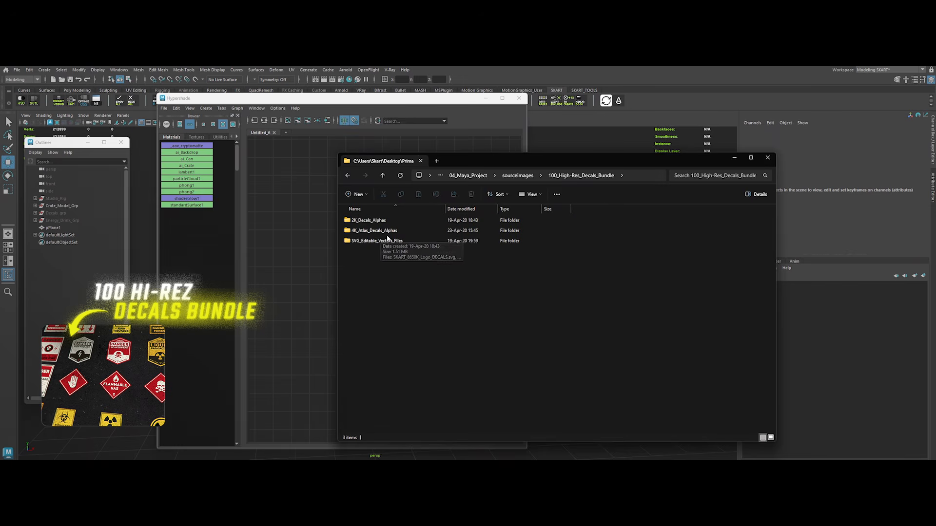
{"action": "double_click", "coordinate": [370, 222]}
{"action": "double_click", "coordinate": [370, 228]}
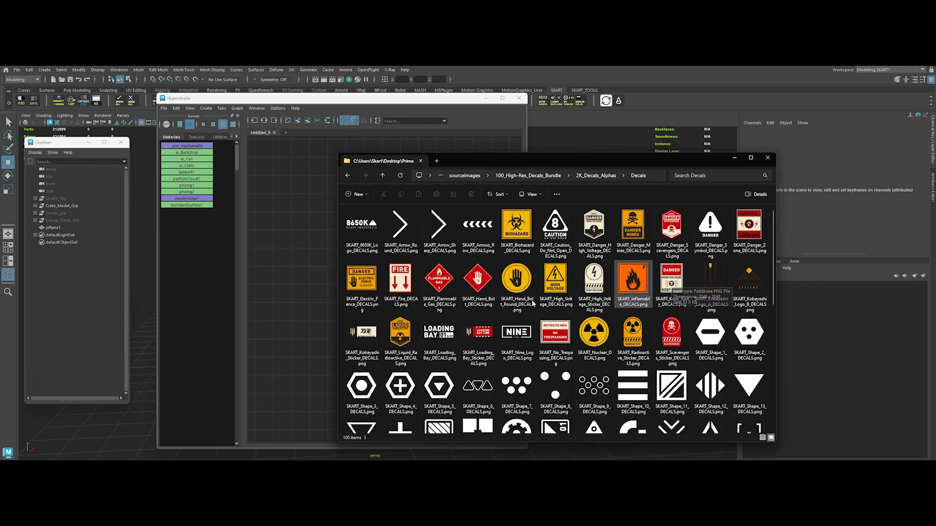
Step: Preview SKART_Liquid_Radioactive_DECALS.png, bring it into the Hypershade graph and place its file node beside the phong2 material
{"action": "left_click", "coordinate": [402, 334]}
{"action": "key", "text": "space"}
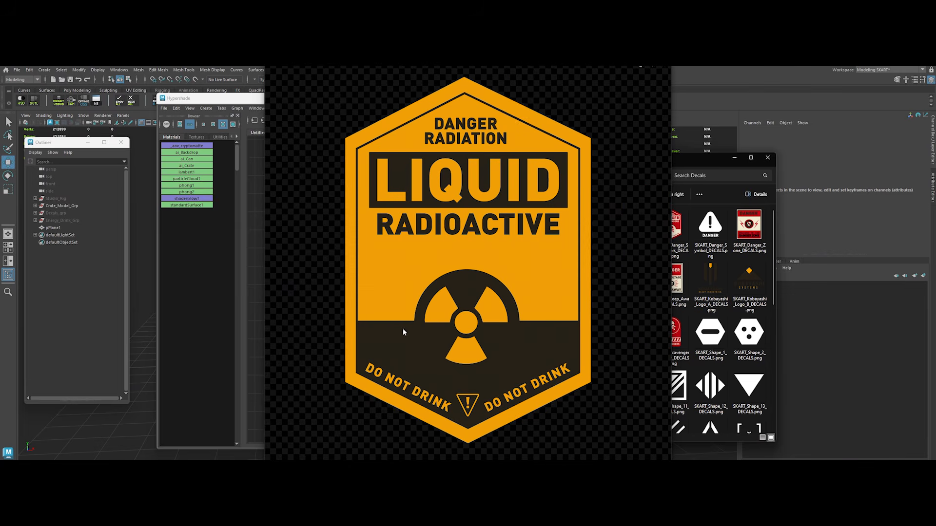
{"action": "key", "text": "space"}
{"action": "left_click_drag", "start_coordinate": [400, 334], "coordinate": [312, 271]}
{"action": "left_click", "coordinate": [363, 286]}
{"action": "left_click", "coordinate": [424, 277], "text": "shift"}
{"action": "left_click_drag", "start_coordinate": [424, 277], "coordinate": [296, 257]}
{"action": "middle_click_drag", "start_coordinate": [359, 320], "coordinate": [429, 318], "text": "alt"}
{"action": "left_click_drag", "start_coordinate": [371, 266], "coordinate": [328, 255]}
{"action": "left_click", "coordinate": [375, 327]}
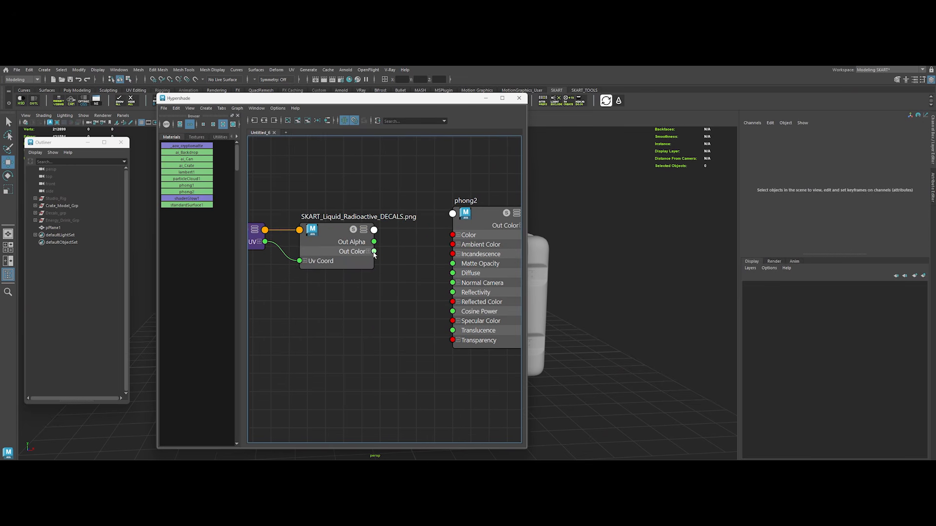
Step: Connect the Liquid Radioactive texture's Out Color to the Color of phong2 and expand the material's Transparency channels
{"action": "left_click_drag", "start_coordinate": [394, 274], "coordinate": [454, 237]}
{"action": "middle_click_drag", "start_coordinate": [387, 295], "coordinate": [350, 288], "text": "alt"}
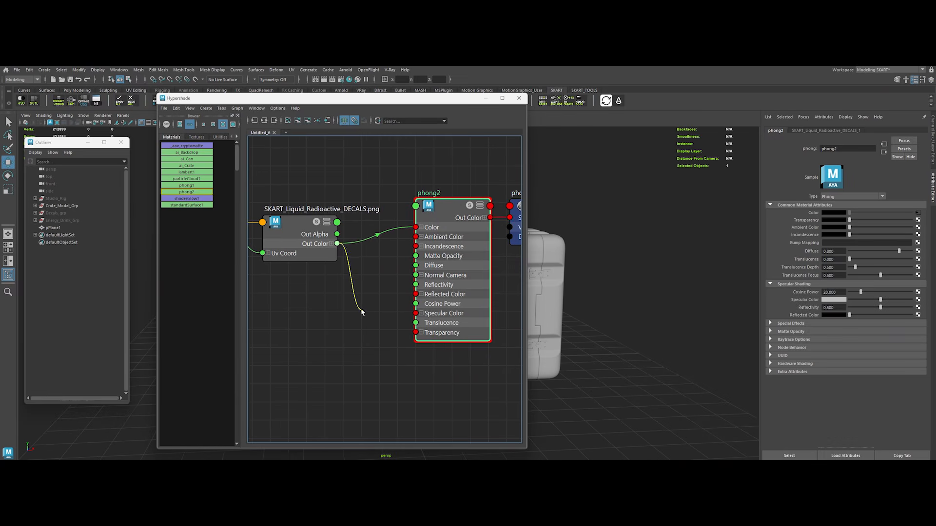
{"action": "left_click_drag", "start_coordinate": [417, 343], "coordinate": [417, 333]}
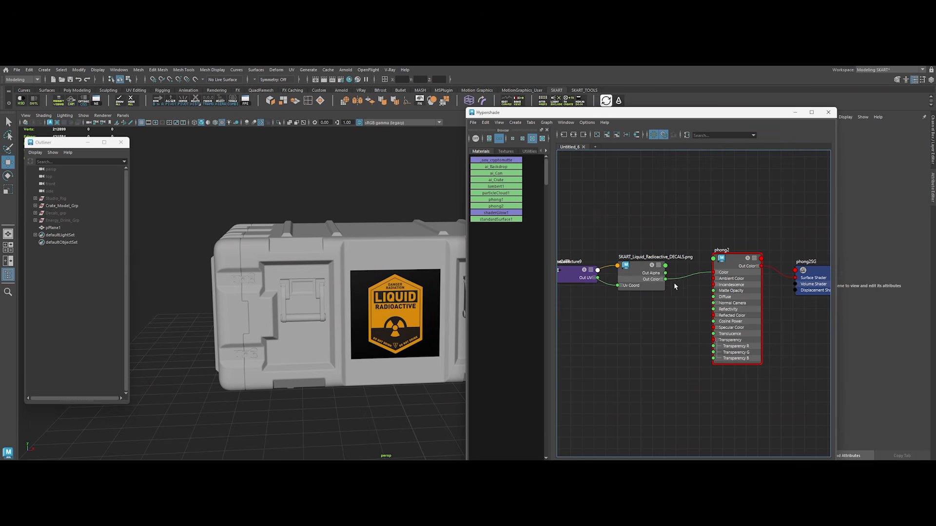
Step: Connect the texture's Out Transparency to the Transparency of phong2
{"action": "left_click", "coordinate": [666, 270]}
{"action": "mouse_move", "coordinate": [702, 363]}
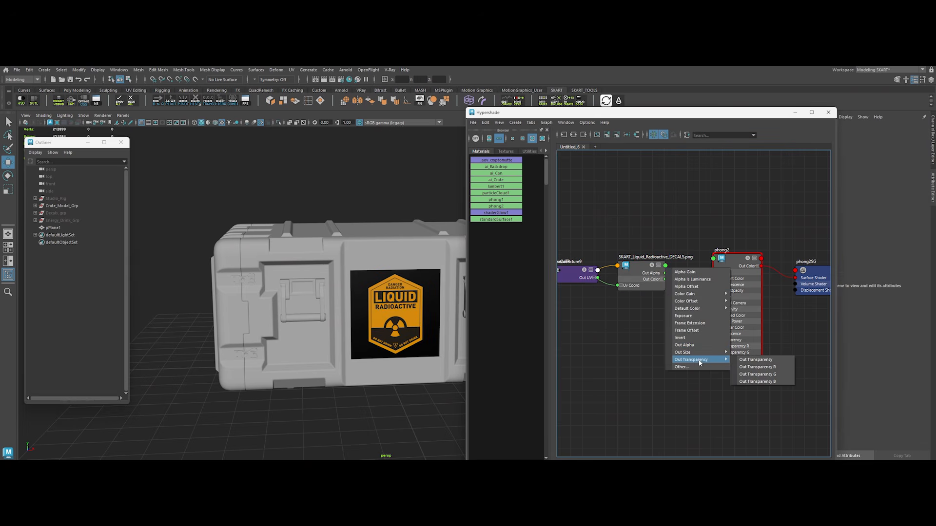
{"action": "left_click", "coordinate": [755, 363]}
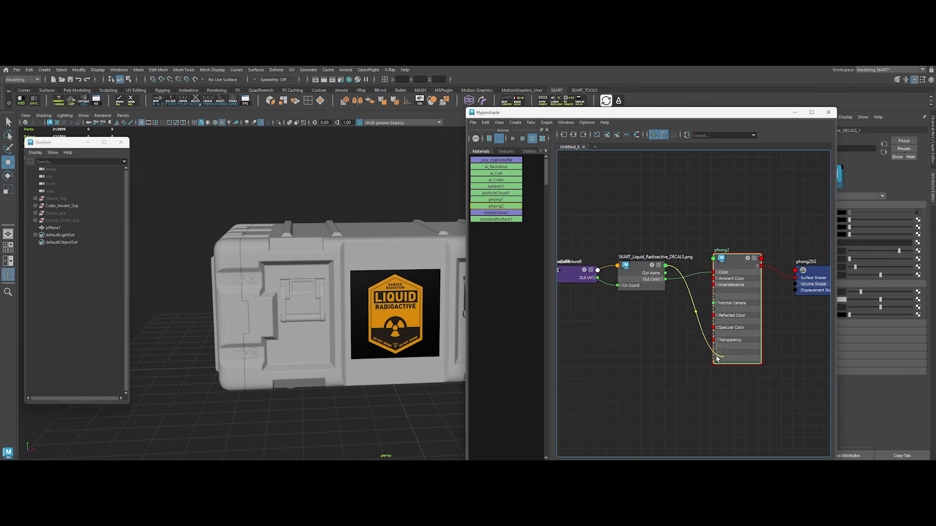
{"action": "left_click", "coordinate": [713, 340]}
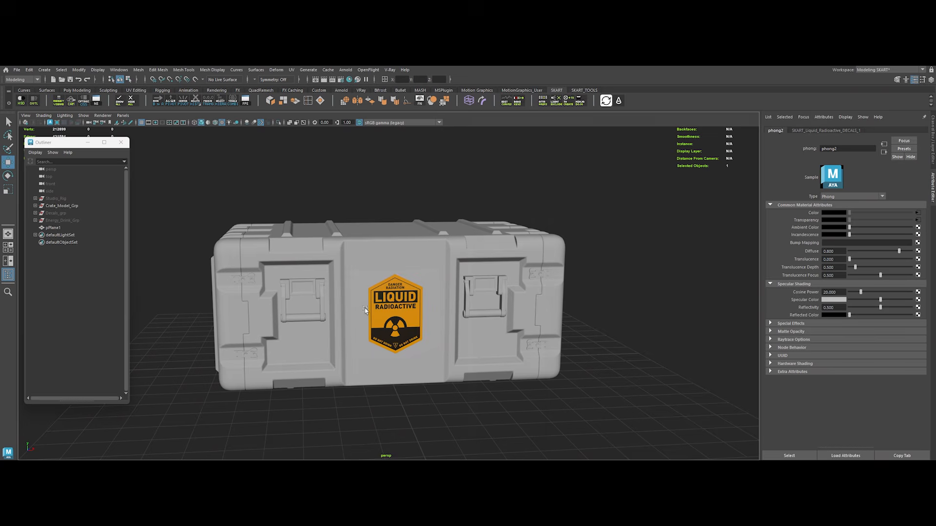
Step: Select the decal plane and set the Specular Color of its phong2 material to black
{"action": "left_click_drag", "start_coordinate": [393, 345], "coordinate": [411, 334], "text": "alt"}
{"action": "left_click", "coordinate": [403, 330]}
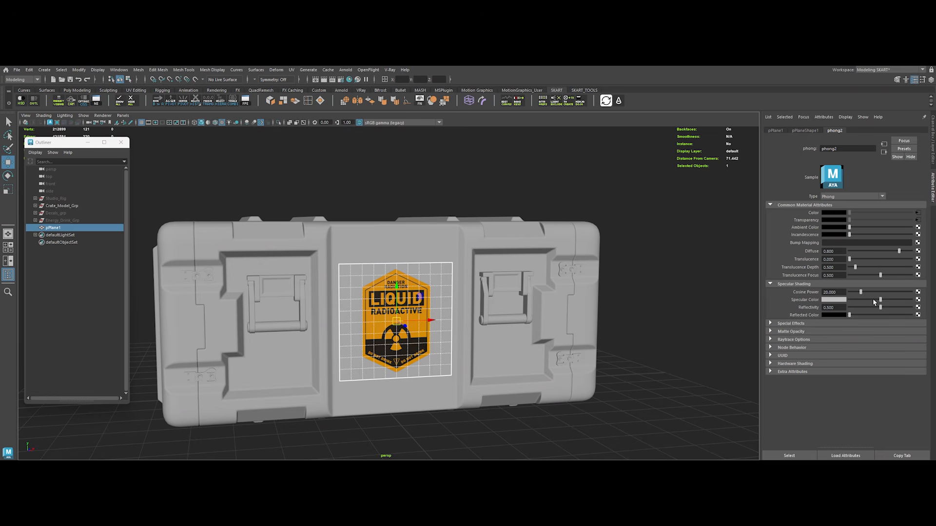
{"action": "left_click_drag", "start_coordinate": [873, 299], "coordinate": [798, 302]}
{"action": "left_click_drag", "start_coordinate": [554, 363], "coordinate": [579, 375], "text": "alt"}
{"action": "left_click", "coordinate": [621, 399]}
{"action": "right_click_drag", "start_coordinate": [621, 400], "coordinate": [552, 326], "text": "alt"}
{"action": "left_click_drag", "start_coordinate": [553, 326], "coordinate": [470, 342], "text": "alt"}
{"action": "right_click_drag", "start_coordinate": [429, 336], "coordinate": [453, 341], "text": "alt"}
Step: Scale up the decal plane so that it fills the width of the crate's central front panel
{"action": "left_click", "coordinate": [407, 318]}
{"action": "key", "text": "e"}
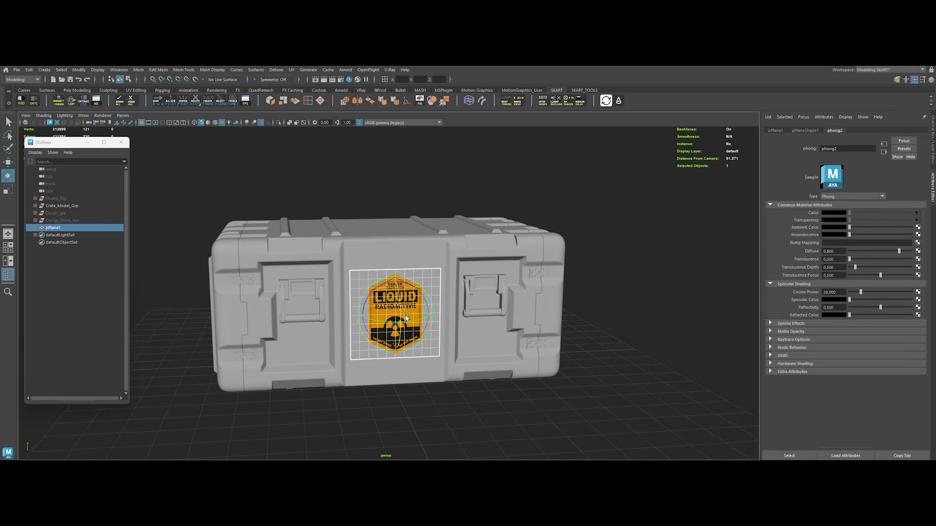
{"action": "left_click_drag", "start_coordinate": [394, 310], "coordinate": [418, 335]}
{"action": "left_click", "coordinate": [510, 422]}
{"action": "left_click_drag", "start_coordinate": [511, 422], "coordinate": [513, 370], "text": "alt"}
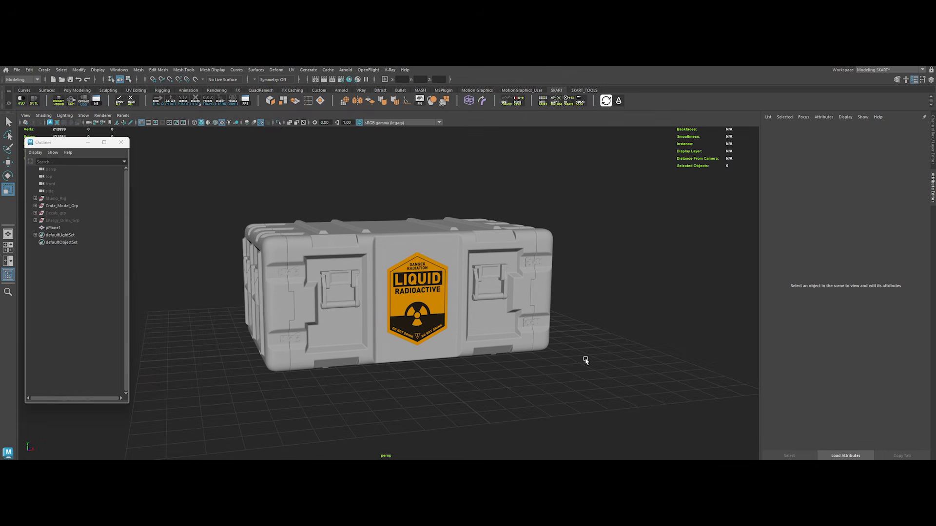
Step: Hide the single decal plane and unhide the Decals_grp group of planes around the crate
{"action": "left_click", "coordinate": [413, 302]}
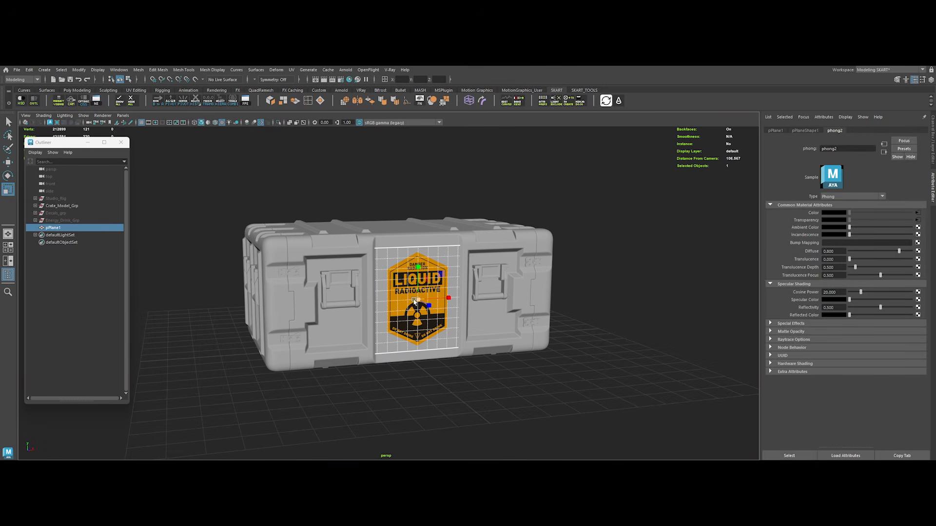
{"action": "key", "text": "ctrl+h"}
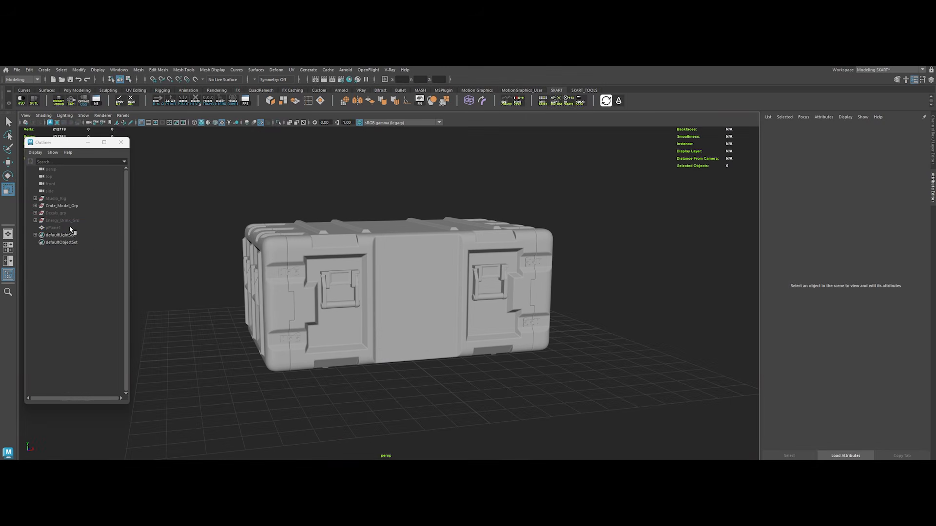
{"action": "left_click", "coordinate": [64, 214]}
{"action": "key", "text": "shift+h"}
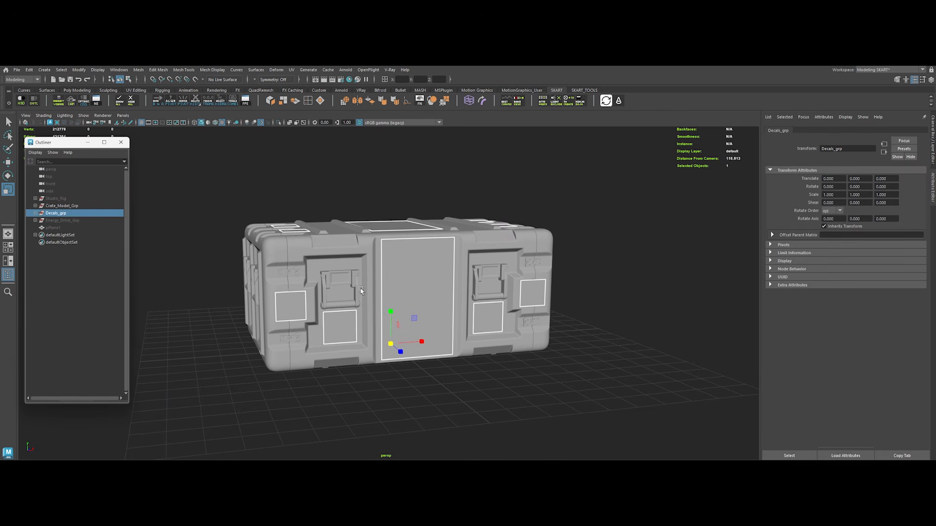
{"action": "left_click_drag", "start_coordinate": [361, 229], "coordinate": [346, 257], "text": "alt"}
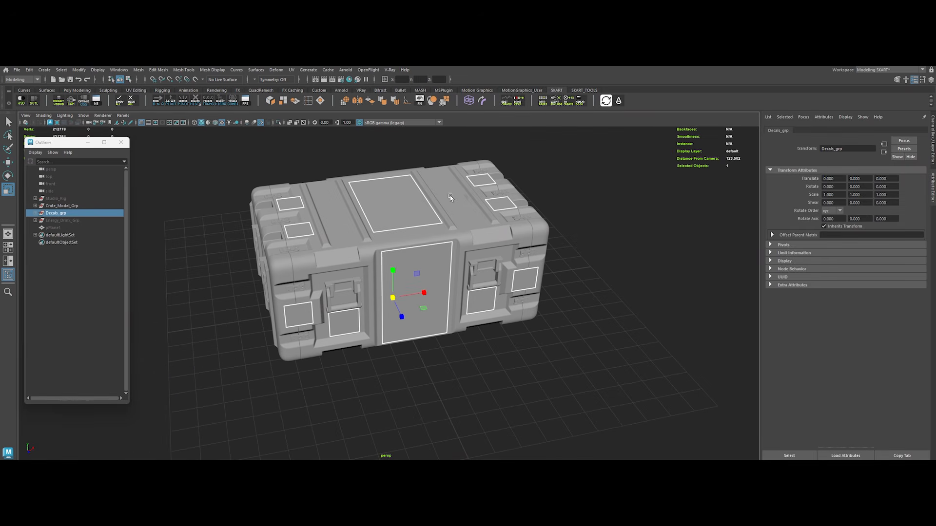
{"action": "left_click_drag", "start_coordinate": [404, 348], "coordinate": [414, 336], "text": "alt"}
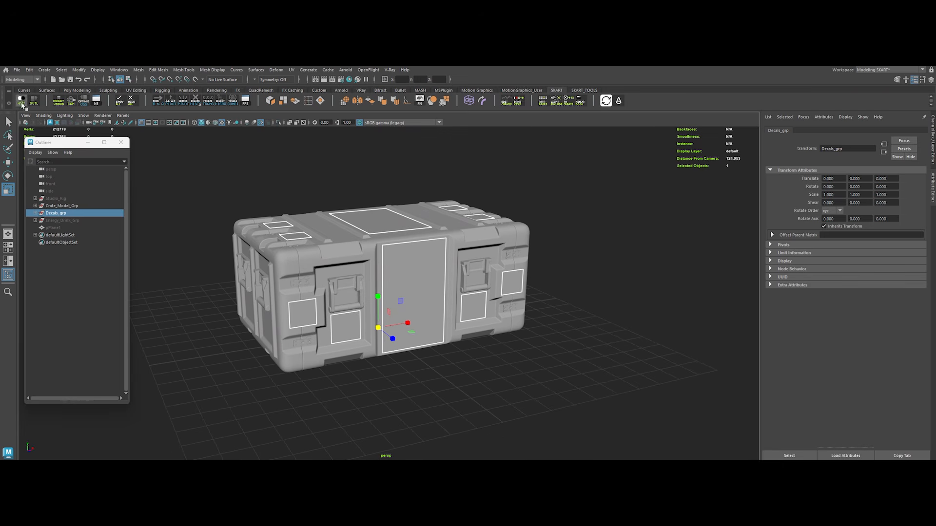
Step: With Decals_grp selected, graph the phong2 network in the Hypershade and select its Liquid Radioactive file node
{"action": "left_click", "coordinate": [22, 102]}
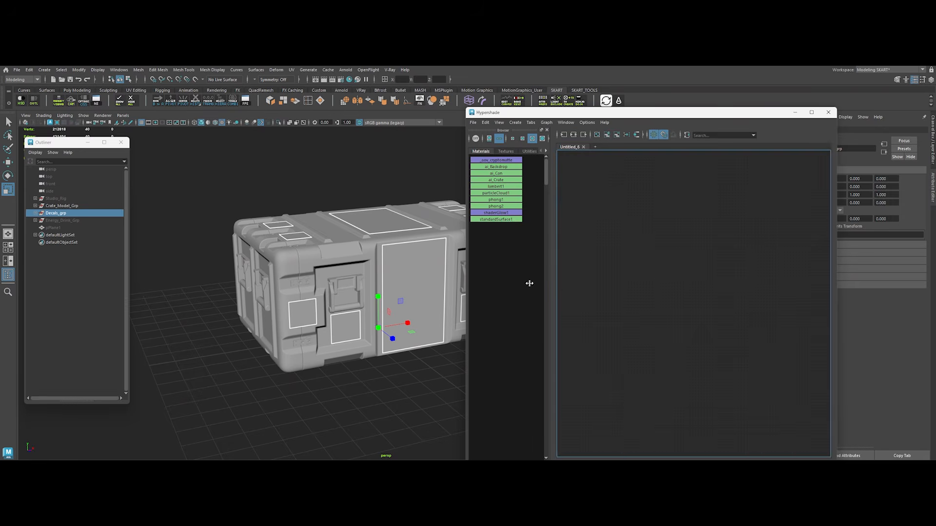
{"action": "left_click", "coordinate": [34, 231]}
{"action": "left_click", "coordinate": [52, 215]}
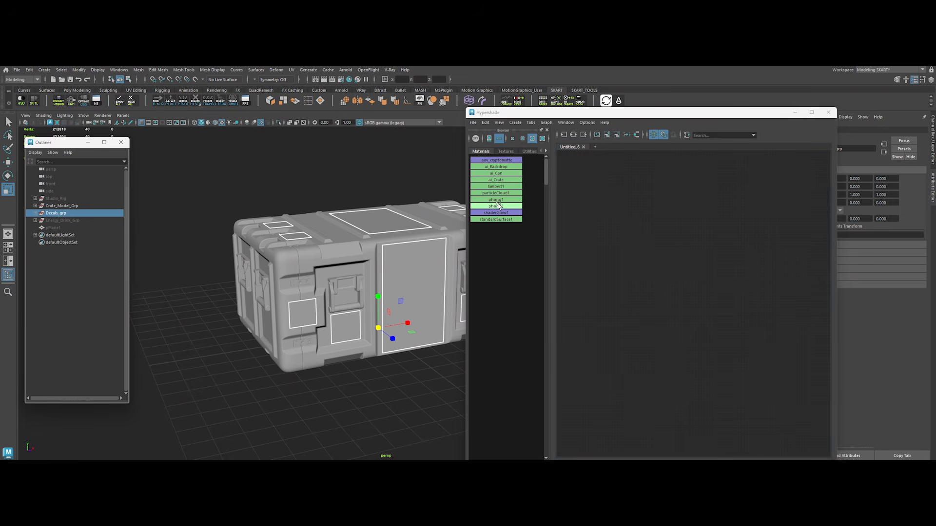
{"action": "right_click_drag", "start_coordinate": [497, 206], "coordinate": [551, 209]}
{"action": "left_click", "coordinate": [655, 305]}
{"action": "left_click_drag", "start_coordinate": [659, 116], "coordinate": [575, 110]}
Step: Browse for a new image for the file node and open the 4K_Atlas_Decals_Alphas folder
{"action": "left_click", "coordinate": [915, 230]}
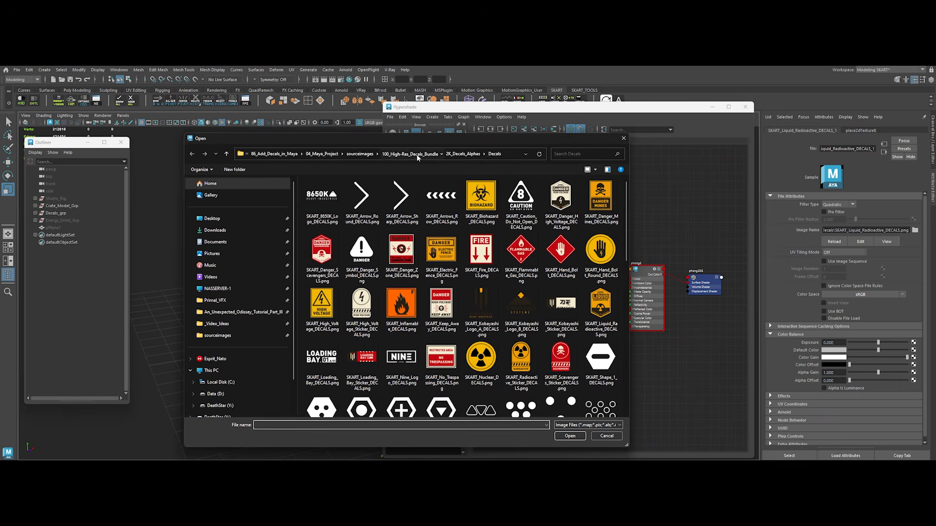
{"action": "left_click", "coordinate": [416, 155]}
{"action": "left_click", "coordinate": [324, 205]}
{"action": "double_click", "coordinate": [345, 204]}
Step: Switch to File Explorer and preview SKART_Atlas_1_DECALS.png and SKART_Atlas_2_DECALS.png in the 4K atlas Decals folder
{"action": "key", "text": "alt+Tab"}
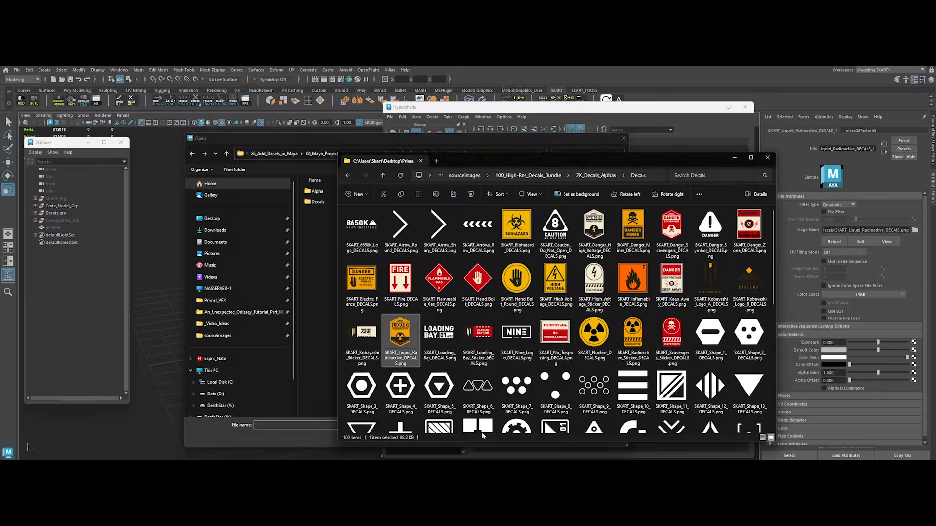
{"action": "left_click", "coordinate": [547, 178]}
{"action": "double_click", "coordinate": [380, 232]}
{"action": "double_click", "coordinate": [366, 231]}
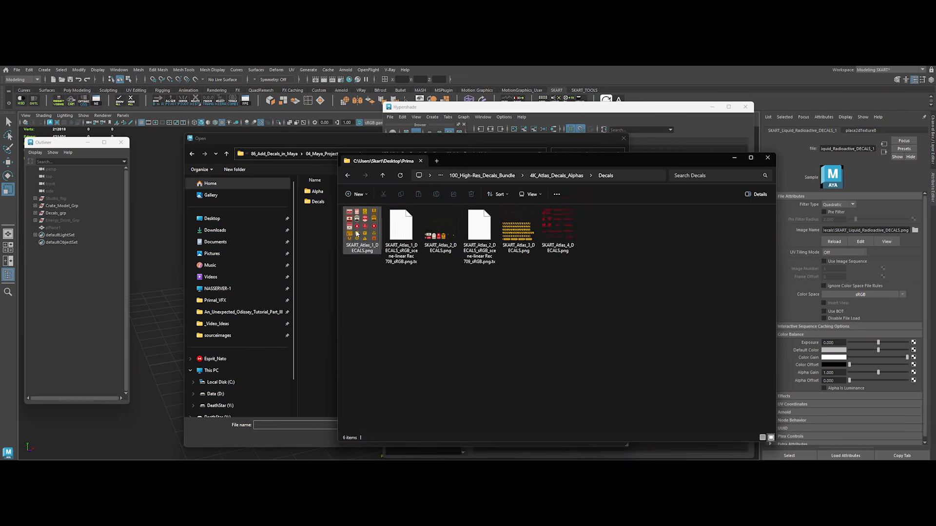
{"action": "left_click", "coordinate": [357, 234]}
{"action": "key", "text": "space"}
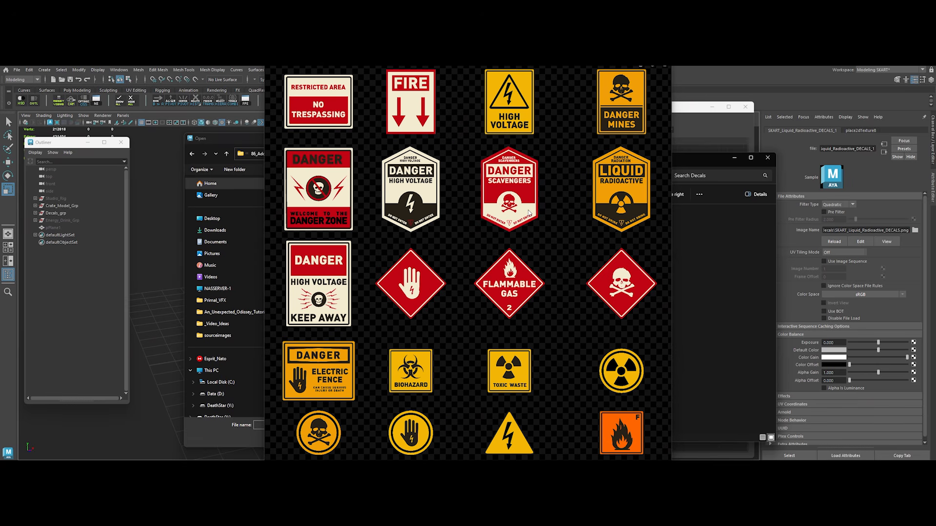
{"action": "key", "text": "space"}
{"action": "left_click", "coordinate": [439, 233]}
{"action": "key", "text": "space"}
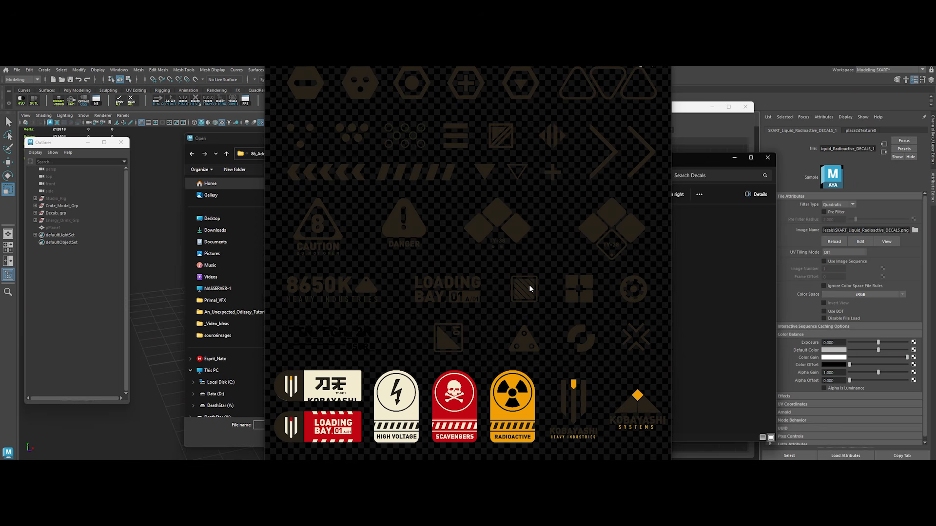
{"action": "key", "text": "space"}
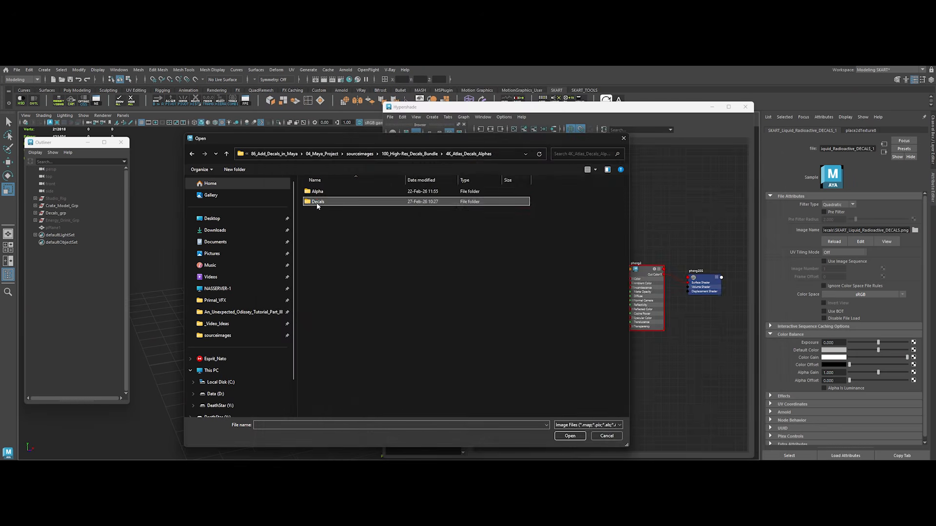
Step: Load SKART_Atlas_2_DECALS.png from the Decals folder as the file node's image
{"action": "double_click", "coordinate": [313, 201]}
{"action": "left_click", "coordinate": [403, 198]}
{"action": "left_click", "coordinate": [560, 424]}
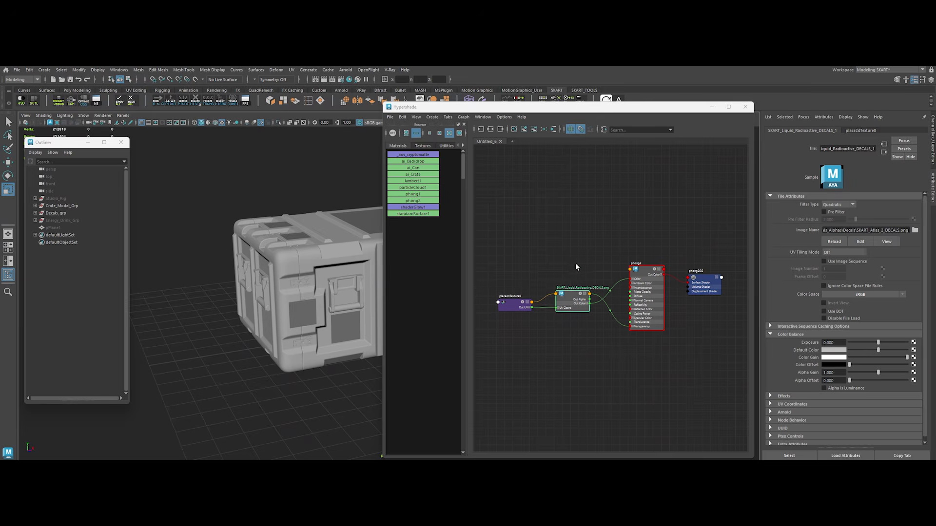
Step: Close the Hypershade and open the UV Editor, placed beside the crate view
{"action": "left_click", "coordinate": [745, 107]}
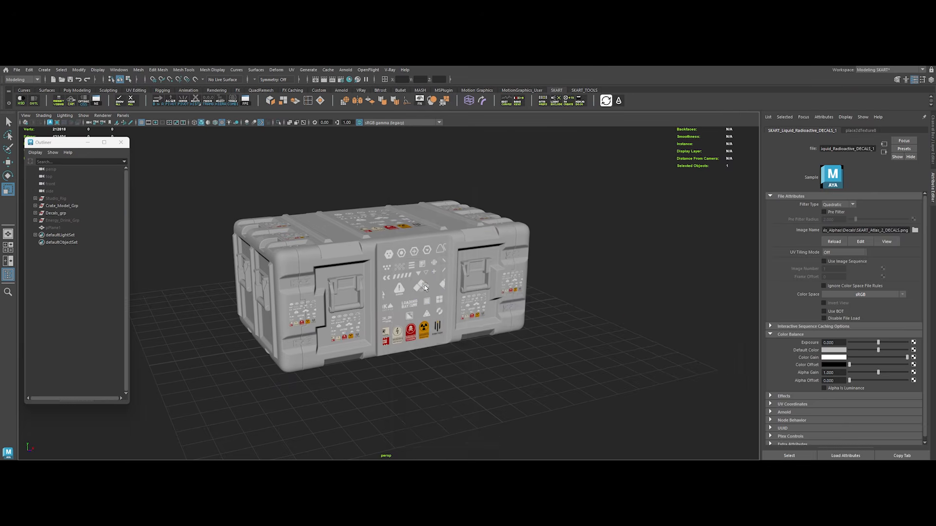
{"action": "left_click", "coordinate": [292, 70]}
{"action": "left_click", "coordinate": [303, 82]}
{"action": "mouse_move", "coordinate": [486, 118]}
{"action": "left_mouse_down"}
{"action": "mouse_move", "coordinate": [522, 115]}
{"action": "mouse_move", "coordinate": [498, 119]}
{"action": "left_mouse_up"}
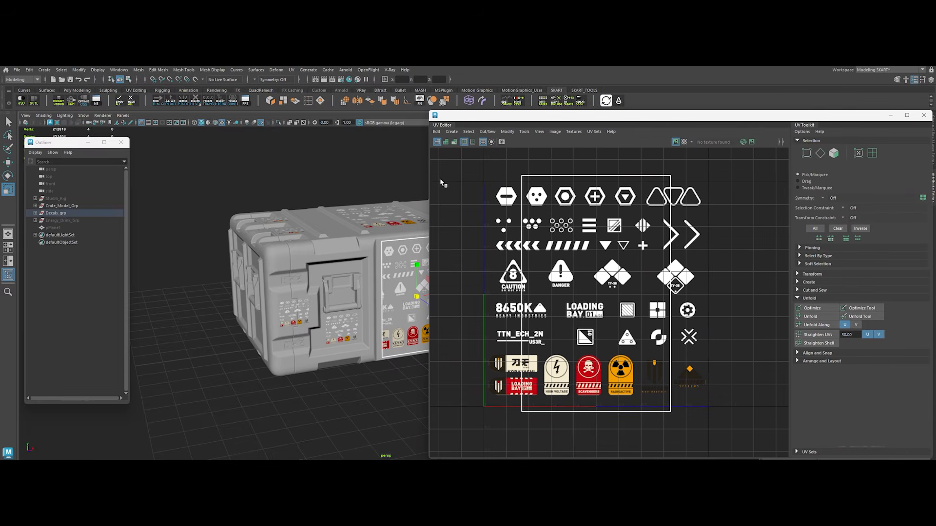
{"action": "left_click_drag", "start_coordinate": [427, 173], "coordinate": [446, 173]}
Step: Unfold the large front decal's UV shell and fit it around the red SCAVENGERS label in the atlas
{"action": "right_click_drag", "start_coordinate": [655, 255], "coordinate": [613, 248]}
{"action": "left_click", "coordinate": [614, 252]}
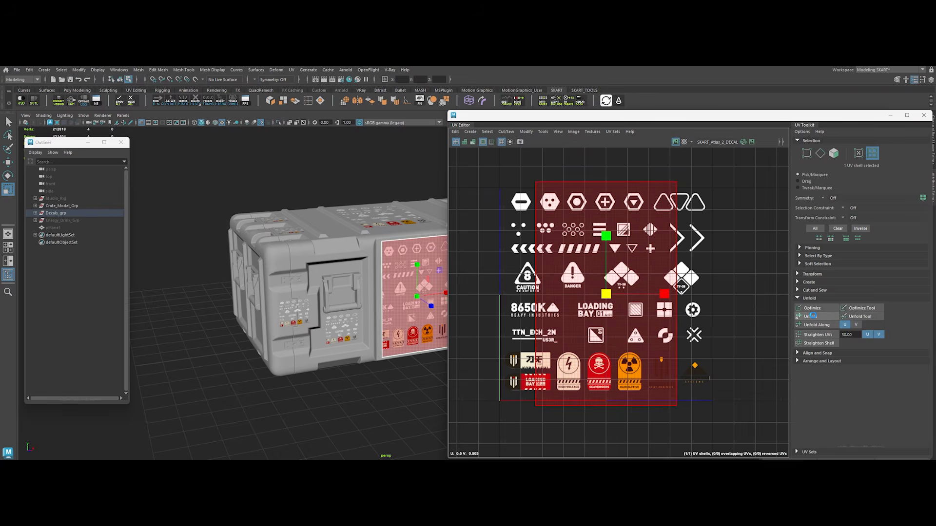
{"action": "key", "text": "e"}
{"action": "key", "text": "r"}
{"action": "left_click_drag", "start_coordinate": [606, 294], "coordinate": [558, 264]}
{"action": "key", "text": "w"}
{"action": "left_click_drag", "start_coordinate": [606, 295], "coordinate": [606, 361]}
{"action": "scroll", "coordinate": [606, 374], "scroll_direction": "up", "scroll_amount": 3}
{"action": "scroll", "coordinate": [607, 378], "scroll_direction": "up", "scroll_amount": 3}
{"action": "middle_click_drag", "start_coordinate": [607, 378], "coordinate": [635, 336], "text": "alt"}
{"action": "key", "text": "r"}
{"action": "left_click_drag", "start_coordinate": [632, 292], "coordinate": [614, 323]}
{"action": "key", "text": "w"}
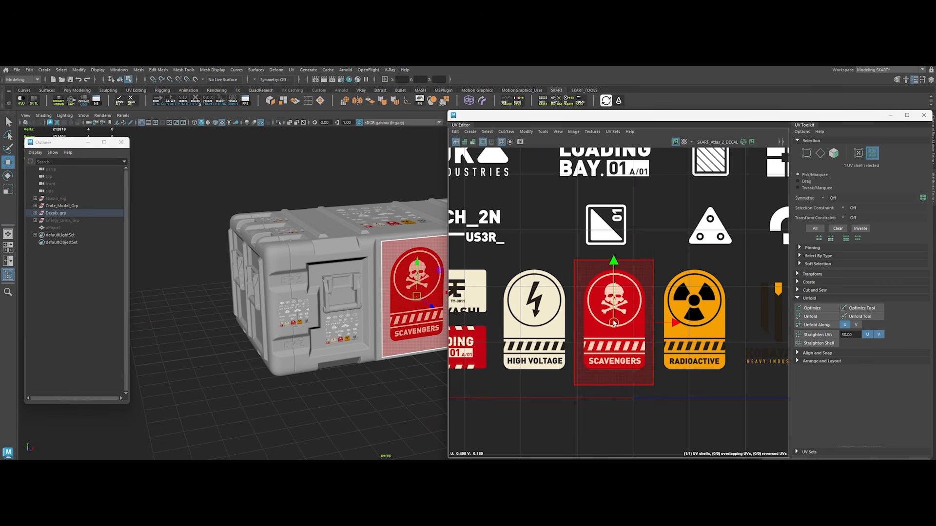
Step: Select the UV shell of the decal below the front left latch, unfold it and scale it down
{"action": "left_click_drag", "start_coordinate": [382, 361], "coordinate": [297, 318], "text": "alt"}
{"action": "left_click", "coordinate": [265, 321]}
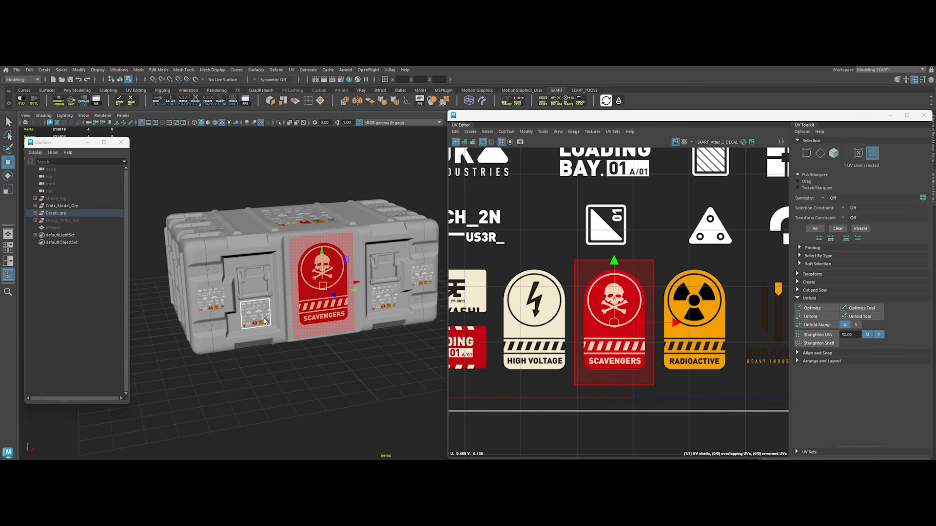
{"action": "scroll", "coordinate": [620, 321], "scroll_direction": "down", "scroll_amount": 5}
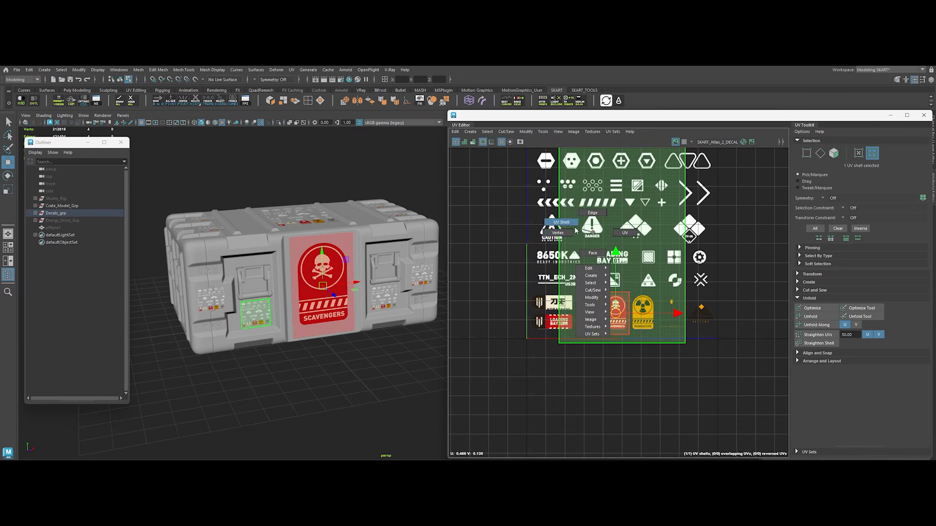
{"action": "left_click", "coordinate": [571, 230]}
{"action": "left_click", "coordinate": [814, 343]}
{"action": "left_click", "coordinate": [813, 338]}
{"action": "key", "text": "r"}
{"action": "left_click_drag", "start_coordinate": [621, 243], "coordinate": [578, 227]}
{"action": "scroll", "coordinate": [586, 247], "scroll_direction": "up", "scroll_amount": 3}
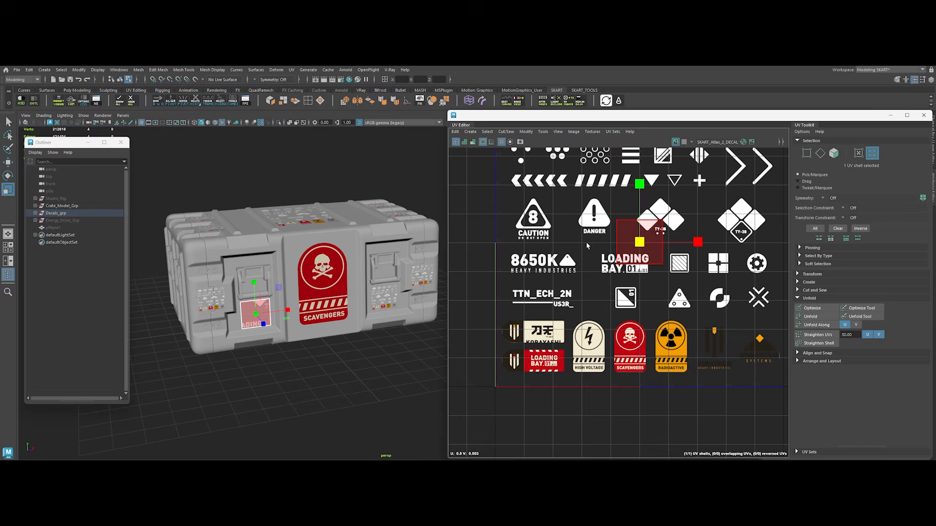
Step: Fit the left latch decal's UV shell around the white square icon marked 01
{"action": "key", "text": "w"}
{"action": "left_click_drag", "start_coordinate": [640, 243], "coordinate": [570, 289]}
{"action": "left_click_drag", "start_coordinate": [609, 261], "coordinate": [607, 293]}
{"action": "key", "text": "r"}
{"action": "key", "text": "w"}
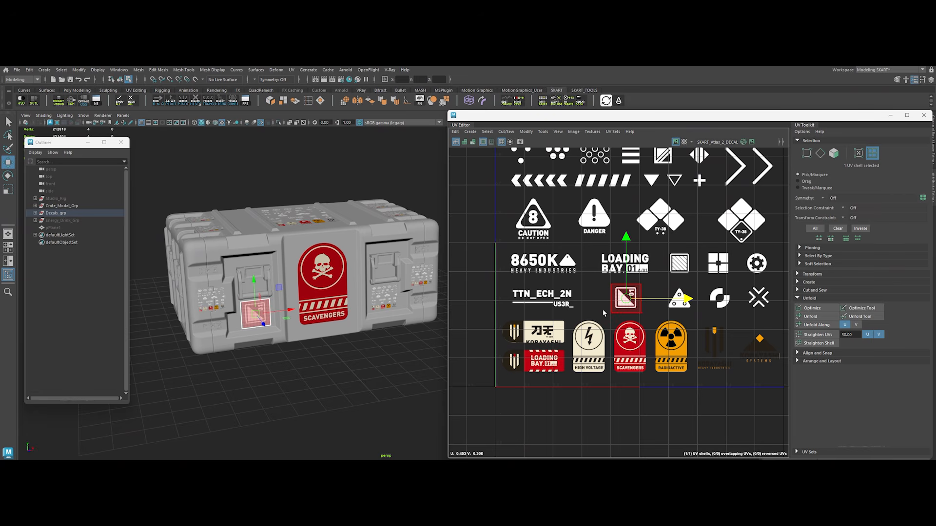
{"action": "key", "text": "e"}
{"action": "left_click_drag", "start_coordinate": [580, 406], "coordinate": [581, 407]}
{"action": "key", "text": "w"}
Step: Fit the front left corner decal's UVs to the minus hexagon icon and the right latch decal's UVs to the striped square icon
{"action": "left_click", "coordinate": [213, 299]}
{"action": "left_click", "coordinate": [639, 282]}
{"action": "key", "text": "r"}
{"action": "left_click_drag", "start_coordinate": [647, 253], "coordinate": [604, 254]}
{"action": "key", "text": "w"}
{"action": "left_click_drag", "start_coordinate": [646, 253], "coordinate": [573, 174]}
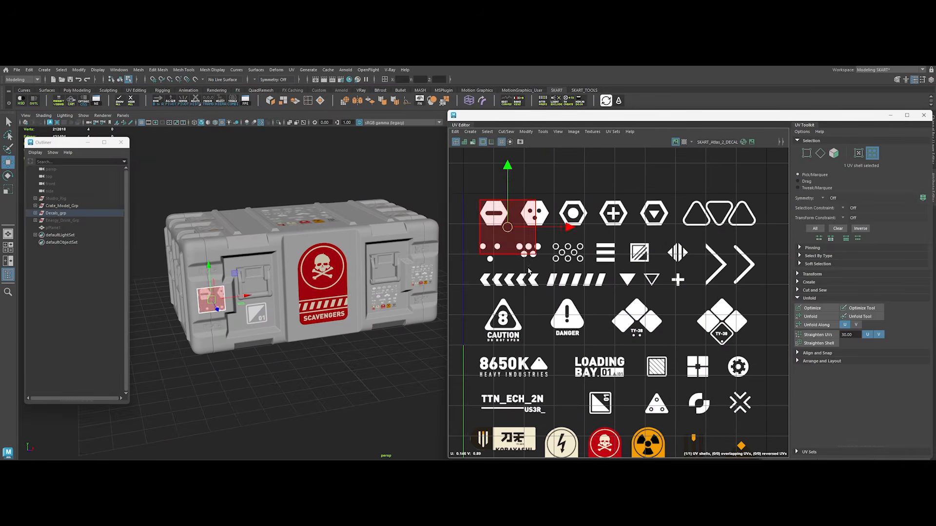
{"action": "left_click", "coordinate": [646, 369]}
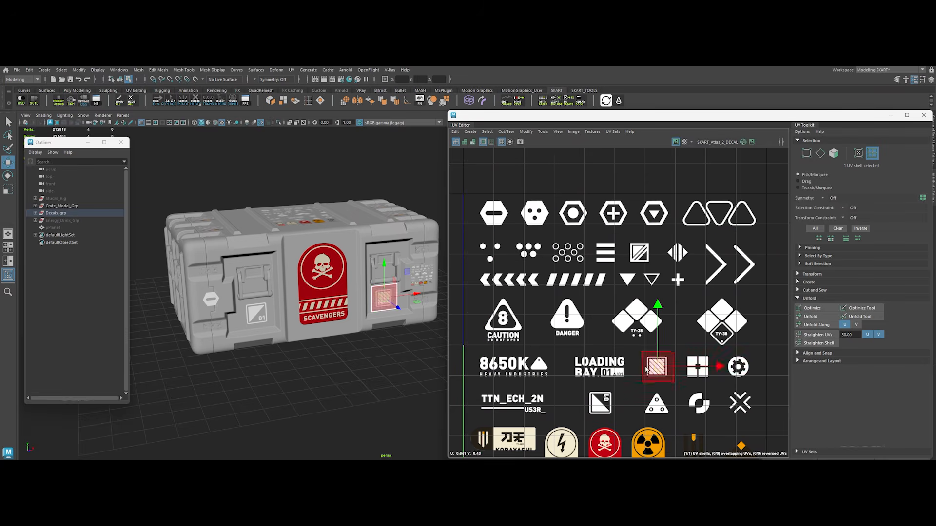
Step: Scale down the front right corner decal's UV shell and fit it around the minus hexagon icon
{"action": "left_click_drag", "start_coordinate": [375, 312], "coordinate": [358, 310], "text": "alt"}
{"action": "left_click", "coordinate": [401, 272]}
{"action": "left_click", "coordinate": [614, 342]}
{"action": "key", "text": "r"}
{"action": "left_click_drag", "start_coordinate": [614, 345], "coordinate": [495, 214]}
{"action": "key", "text": "w"}
Step: Scale down and rotate the UV shell of the large decal on the crate's lid
{"action": "left_click_drag", "start_coordinate": [364, 357], "coordinate": [379, 370], "text": "alt"}
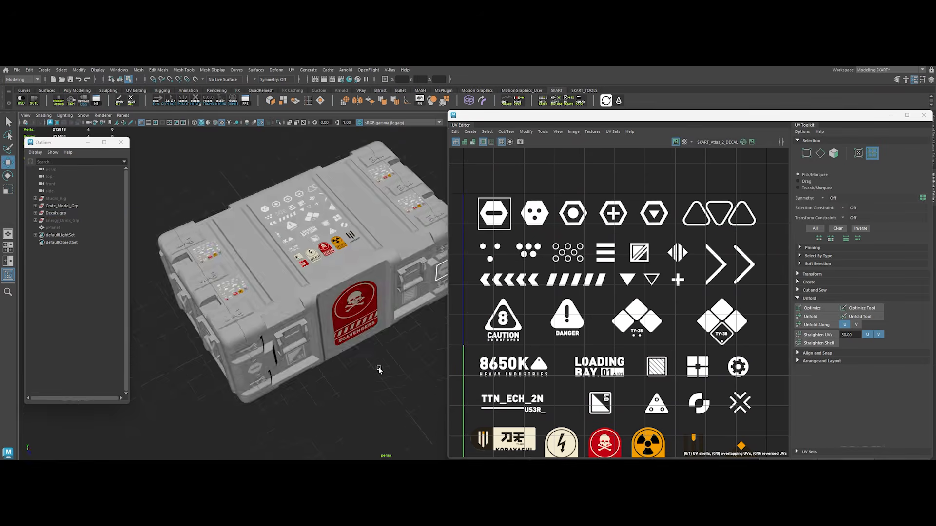
{"action": "left_click", "coordinate": [303, 208]}
{"action": "left_click", "coordinate": [612, 336]}
{"action": "key", "text": "r"}
{"action": "left_click_drag", "start_coordinate": [612, 345], "coordinate": [583, 344]}
{"action": "key", "text": "w"}
{"action": "left_click_drag", "start_coordinate": [730, 293], "coordinate": [530, 289]}
{"action": "key", "text": "e"}
{"action": "left_click_drag", "start_coordinate": [515, 234], "coordinate": [477, 303]}
Step: Move the lid decal's UV shell onto the KOBAYASHI label and tighten its edges around that label
{"action": "key", "text": "w"}
{"action": "left_click_drag", "start_coordinate": [530, 289], "coordinate": [521, 282]}
{"action": "scroll", "coordinate": [537, 303], "scroll_direction": "up", "scroll_amount": 3}
{"action": "middle_click_drag", "start_coordinate": [537, 302], "coordinate": [586, 315], "text": "alt"}
{"action": "key", "text": "r"}
{"action": "double_click", "coordinate": [575, 238]}
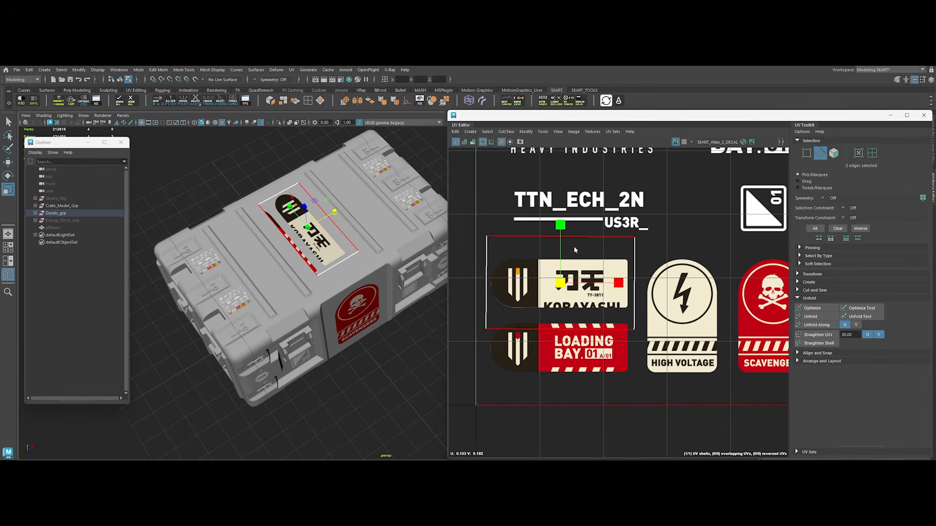
Step: Unfold the lid's rear left decal UV shell and fit it to the DANGER triangle icon
{"action": "left_click", "coordinate": [872, 153]}
{"action": "left_click", "coordinate": [810, 317]}
{"action": "left_click", "coordinate": [206, 261]}
{"action": "scroll", "coordinate": [636, 260], "scroll_direction": "down", "scroll_amount": 6}
{"action": "left_click", "coordinate": [810, 317]}
{"action": "left_click_drag", "start_coordinate": [619, 284], "coordinate": [582, 284]}
{"action": "key", "text": "w"}
Step: Unfold the lid's front right decal UV shell and fit it to the striped square icon
{"action": "left_click_drag", "start_coordinate": [618, 284], "coordinate": [583, 285]}
Step: Unfold the lid's front left decal UV shell and fit it to the TY-38 diamond icon
{"action": "left_click", "coordinate": [235, 301]}
{"action": "key", "text": "r"}
{"action": "left_click", "coordinate": [811, 317]}
{"action": "key", "text": "w"}
{"action": "left_click_drag", "start_coordinate": [619, 284], "coordinate": [633, 269]}
{"action": "middle_click_drag", "start_coordinate": [312, 234], "coordinate": [292, 256], "text": "alt"}
{"action": "left_click", "coordinate": [385, 227]}
{"action": "key", "text": "r"}
{"action": "left_click", "coordinate": [810, 317]}
{"action": "left_click_drag", "start_coordinate": [619, 285], "coordinate": [583, 284]}
{"action": "key", "text": "e"}
{"action": "key", "text": "w"}
Step: Unfold the lid's rear right decal UV shell and fit it to the triangle icon with three dots
{"action": "left_click", "coordinate": [357, 195]}
{"action": "key", "text": "r"}
{"action": "left_click", "coordinate": [810, 317]}
{"action": "key", "text": "w"}
{"action": "scroll", "coordinate": [619, 295], "scroll_direction": "up", "scroll_amount": 5}
{"action": "middle_click_drag", "start_coordinate": [658, 335], "coordinate": [708, 389]}
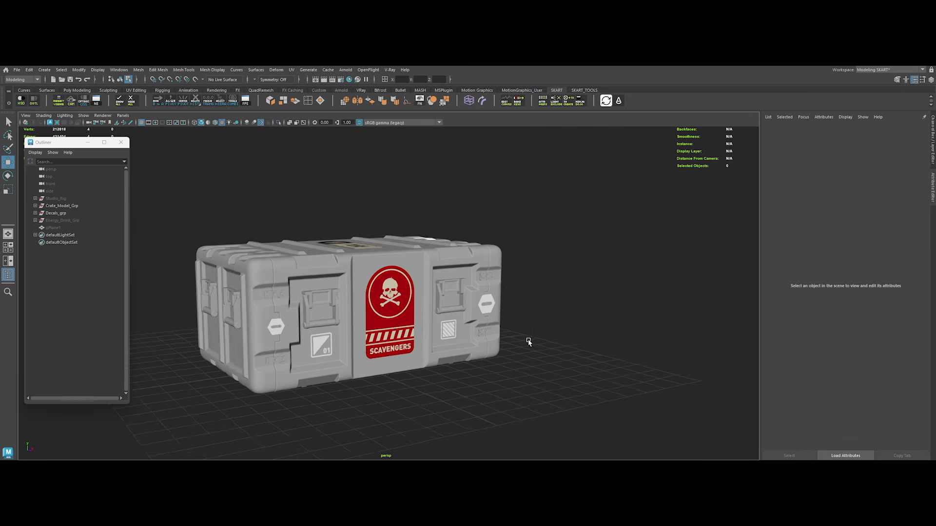
{"action": "left_click_drag", "start_coordinate": [529, 342], "coordinate": [496, 345], "text": "alt"}
{"action": "right_click_drag", "start_coordinate": [379, 247], "coordinate": [404, 228]}
{"action": "left_click_drag", "start_coordinate": [379, 226], "coordinate": [359, 280]}
Step: Select the Decals_grp group and examine all the decal planes on the crate
{"action": "left_click", "coordinate": [445, 156]}
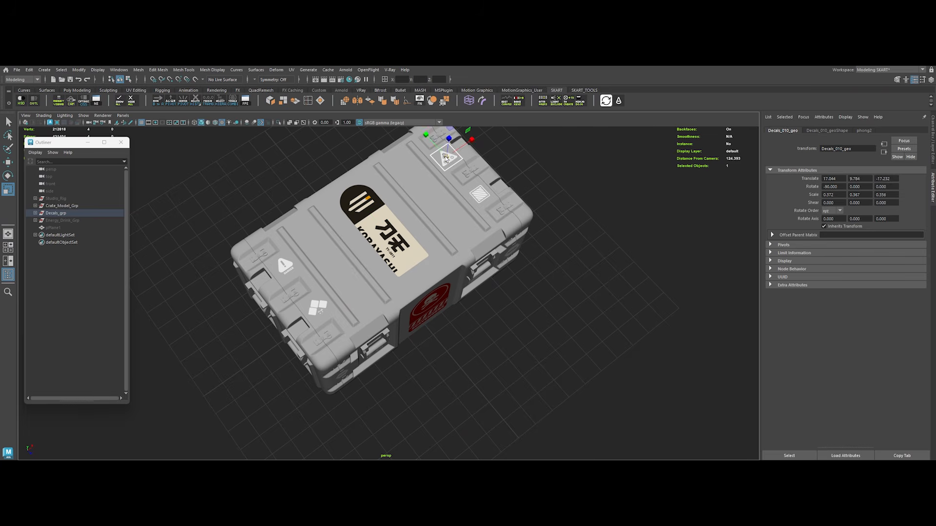
{"action": "key", "text": "w"}
{"action": "left_click", "coordinate": [480, 219]}
{"action": "key", "text": "Up"}
{"action": "left_click", "coordinate": [66, 216]}
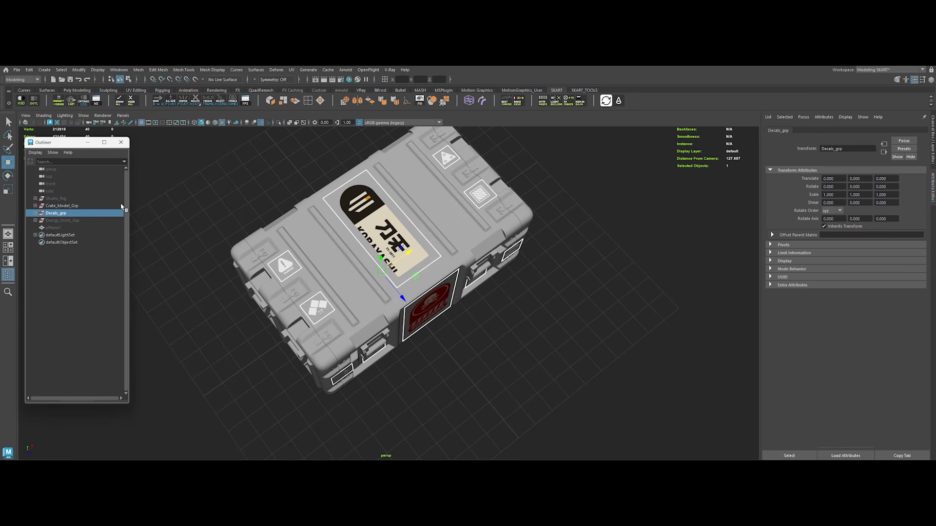
{"action": "left_click", "coordinate": [262, 123]}
{"action": "left_click_drag", "start_coordinate": [273, 170], "coordinate": [594, 414]}
{"action": "left_click", "coordinate": [205, 103]}
{"action": "left_click", "coordinate": [223, 207]}
{"action": "left_click_drag", "start_coordinate": [224, 207], "coordinate": [276, 228], "text": "alt"}
{"action": "left_click", "coordinate": [278, 123]}
{"action": "scroll", "coordinate": [385, 287], "scroll_direction": "up", "scroll_amount": 3}
{"action": "left_click_drag", "start_coordinate": [385, 288], "coordinate": [388, 308], "text": "alt"}
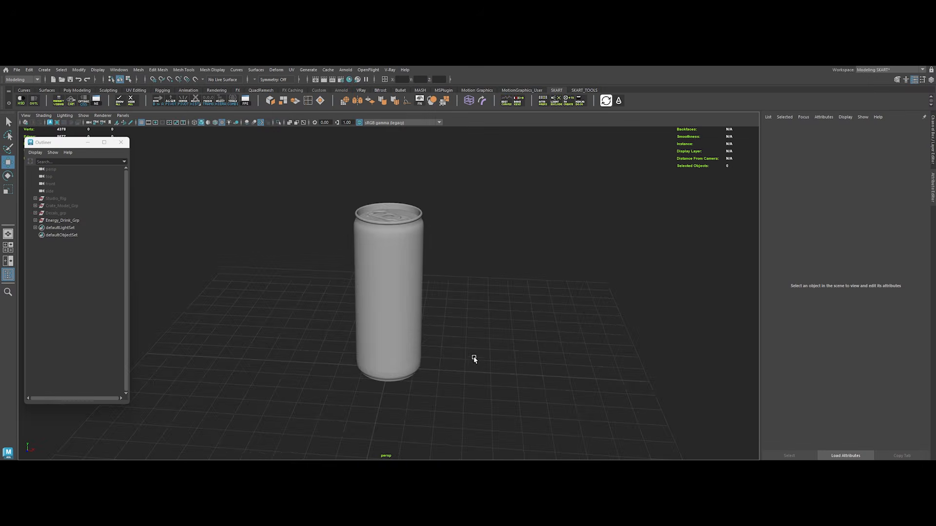
Step: Frame the Energy_Drink_Base can and examine its curved surface from several angles
{"action": "left_click_drag", "start_coordinate": [474, 359], "coordinate": [391, 335], "text": "alt"}
{"action": "left_click", "coordinate": [402, 314]}
{"action": "key", "text": "f"}
{"action": "left_click_drag", "start_coordinate": [424, 376], "coordinate": [363, 300], "text": "alt"}
{"action": "scroll", "coordinate": [403, 316], "scroll_direction": "up", "scroll_amount": 3}
{"action": "scroll", "coordinate": [424, 321], "scroll_direction": "up", "scroll_amount": 3}
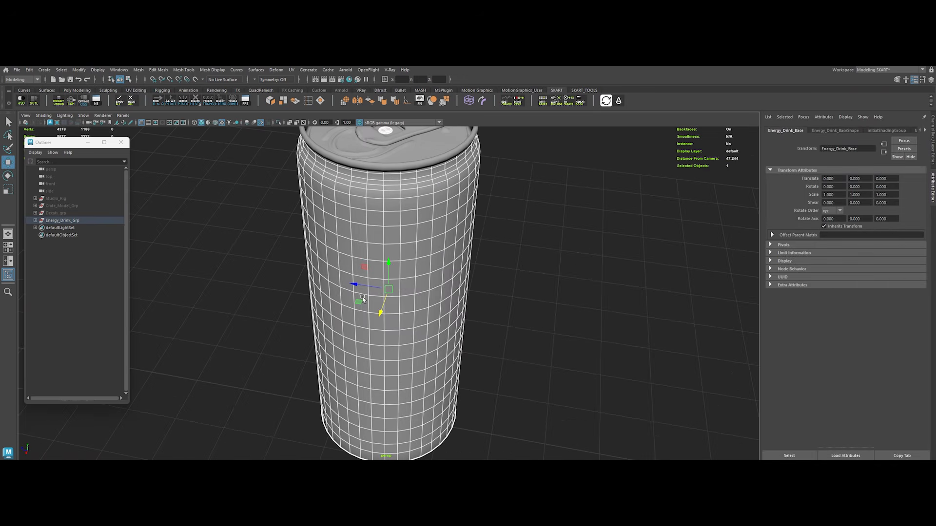
{"action": "scroll", "coordinate": [481, 371], "scroll_direction": "down", "scroll_amount": 8}
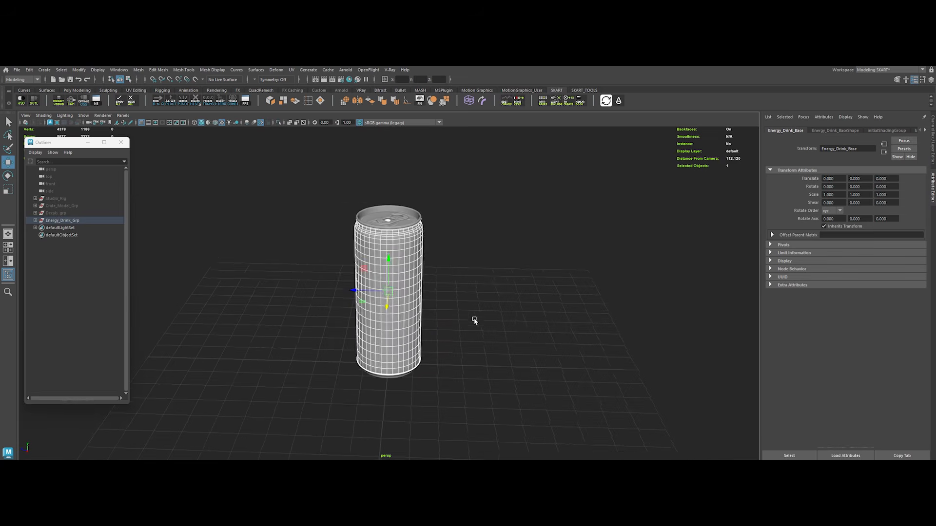
{"action": "middle_click_drag", "start_coordinate": [477, 325], "coordinate": [476, 312], "text": "alt"}
{"action": "right_click_drag", "start_coordinate": [481, 321], "coordinate": [491, 326], "text": "alt"}
{"action": "left_click", "coordinate": [504, 334]}
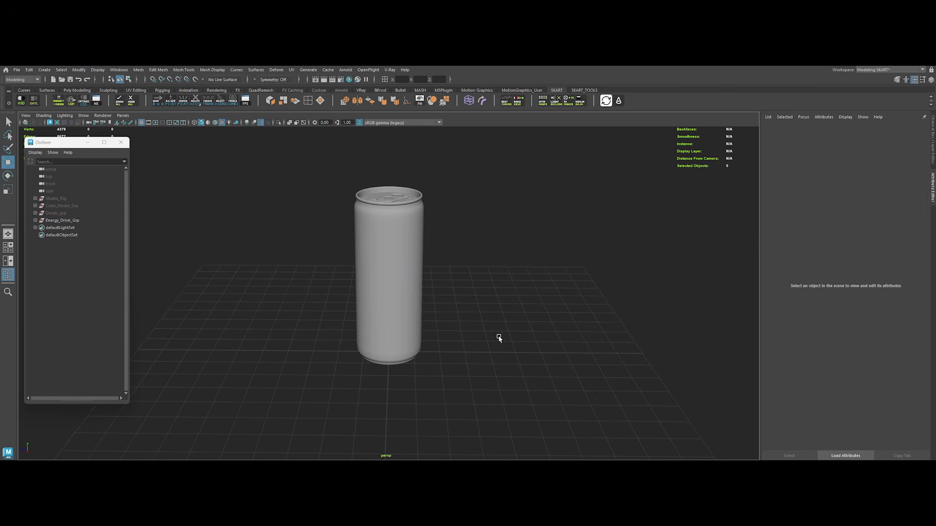
Step: Create a polygon plane, scale it to about 14.384 and move it about 18.06 along X in front of the can
{"action": "right_click", "coordinate": [334, 278], "text": "shift"}
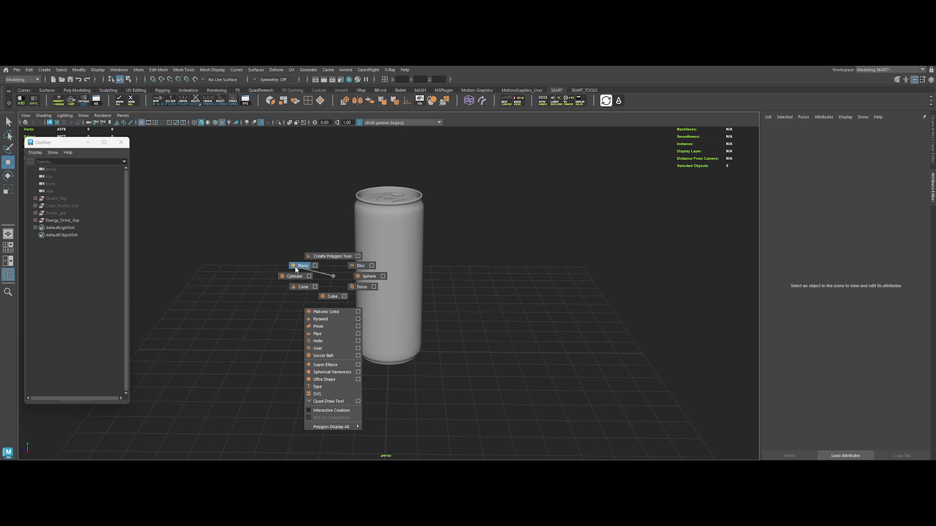
{"action": "right_click_drag", "start_coordinate": [295, 268], "coordinate": [295, 267], "text": "shift"}
{"action": "key", "text": "e"}
{"action": "key", "text": "r"}
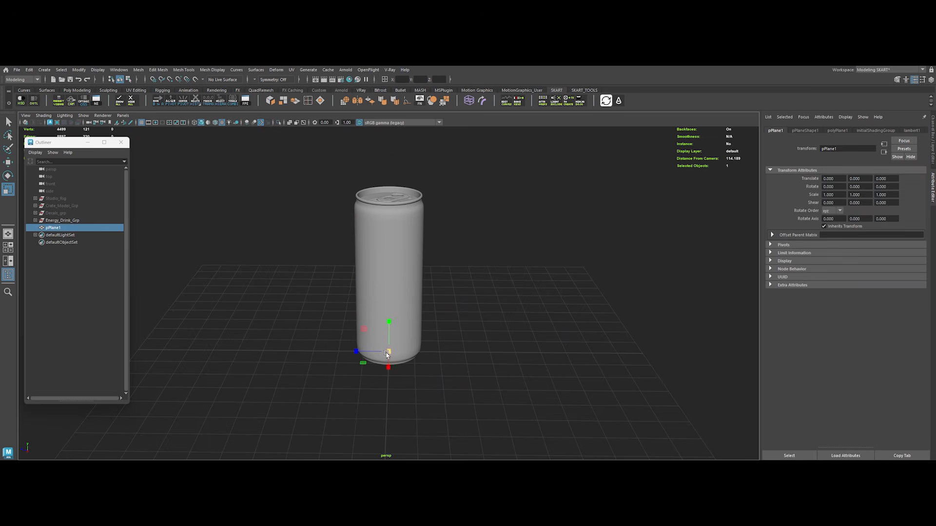
{"action": "key", "text": "w"}
{"action": "left_click_drag", "start_coordinate": [389, 367], "coordinate": [424, 458]}
{"action": "key", "text": "e"}
{"action": "key", "text": "w"}
{"action": "key", "text": "e"}
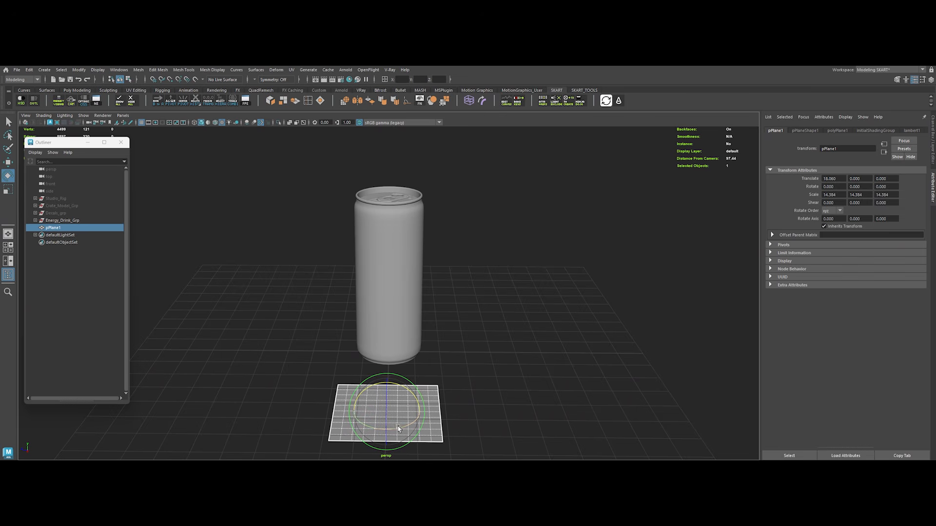
Step: Stand the plane upright beside the can at about mid-height and freeze its transformations
{"action": "left_click_drag", "start_coordinate": [386, 394], "coordinate": [388, 322]}
{"action": "key", "text": "w"}
{"action": "left_click_drag", "start_coordinate": [416, 369], "coordinate": [314, 326], "text": "alt"}
{"action": "left_click_drag", "start_coordinate": [293, 281], "coordinate": [494, 328]}
{"action": "key", "text": "f"}
{"action": "right_click_drag", "start_coordinate": [486, 374], "coordinate": [439, 315], "text": "alt"}
{"action": "middle_click_drag", "start_coordinate": [439, 316], "coordinate": [532, 322], "text": "alt"}
{"action": "right_click_drag", "start_coordinate": [532, 322], "coordinate": [529, 324], "text": "alt"}
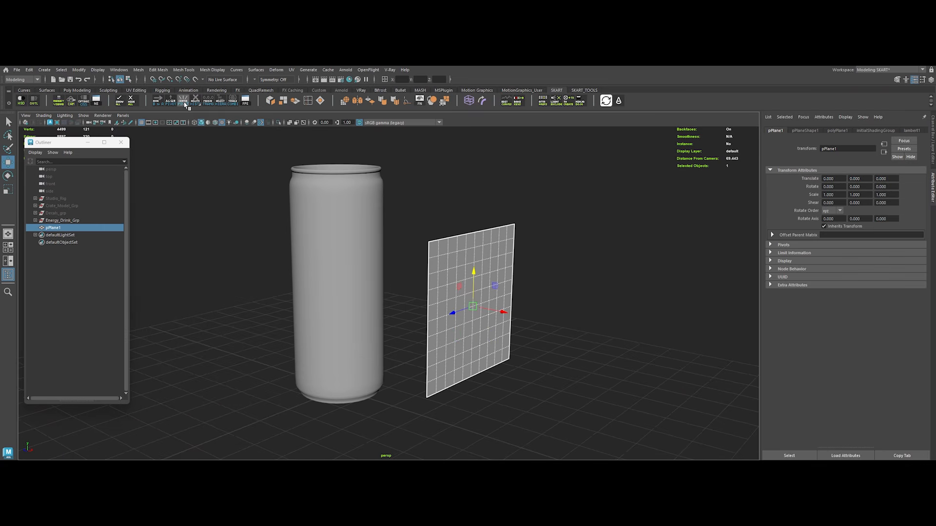
{"action": "mouse_move", "coordinate": [506, 315]}
{"action": "left_mouse_down", "text": "alt"}
{"action": "mouse_move", "coordinate": [498, 317]}
{"action": "mouse_move", "coordinate": [512, 321]}
{"action": "left_mouse_up", "text": "alt"}
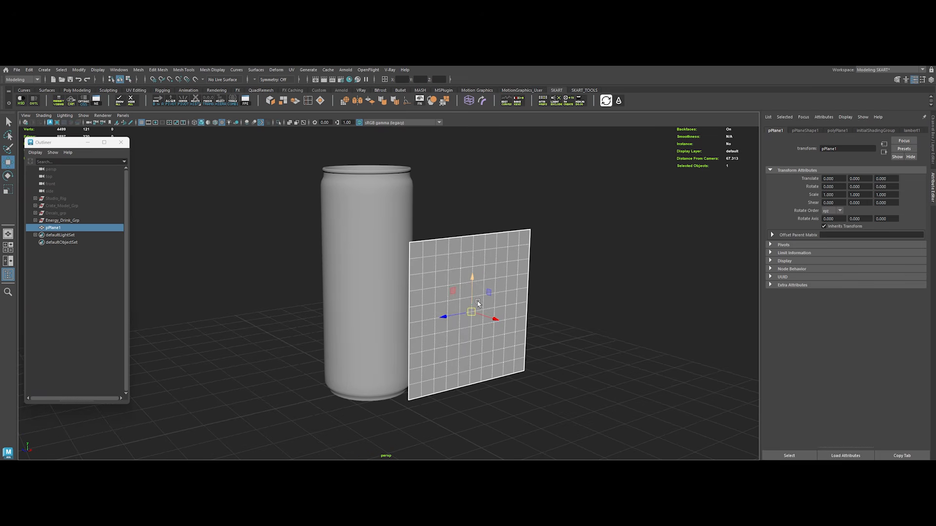
Step: Create a ShrinkWrap from the plane to the can using Parallel To Axes projection, Target Local reference and Along X
{"action": "left_click", "coordinate": [537, 290]}
{"action": "left_click", "coordinate": [507, 279]}
{"action": "left_click", "coordinate": [370, 232], "text": "shift"}
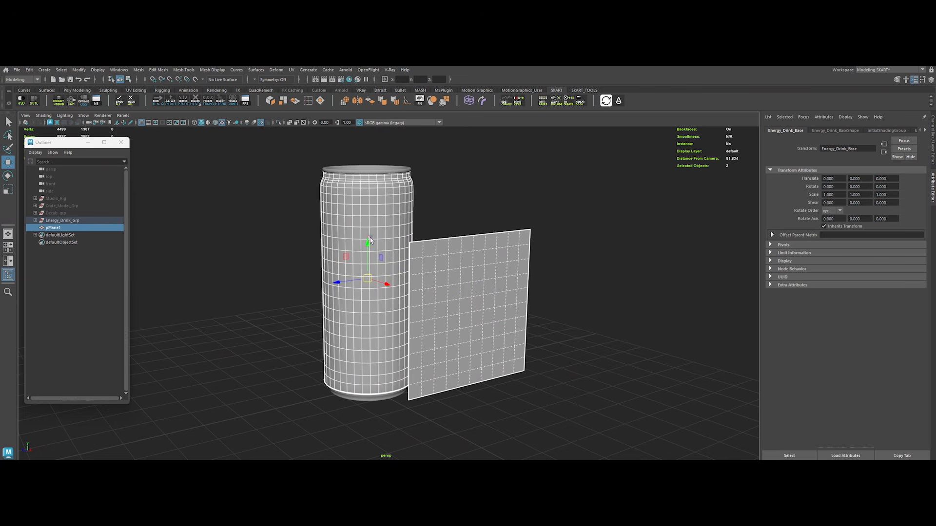
{"action": "left_click", "coordinate": [276, 71]}
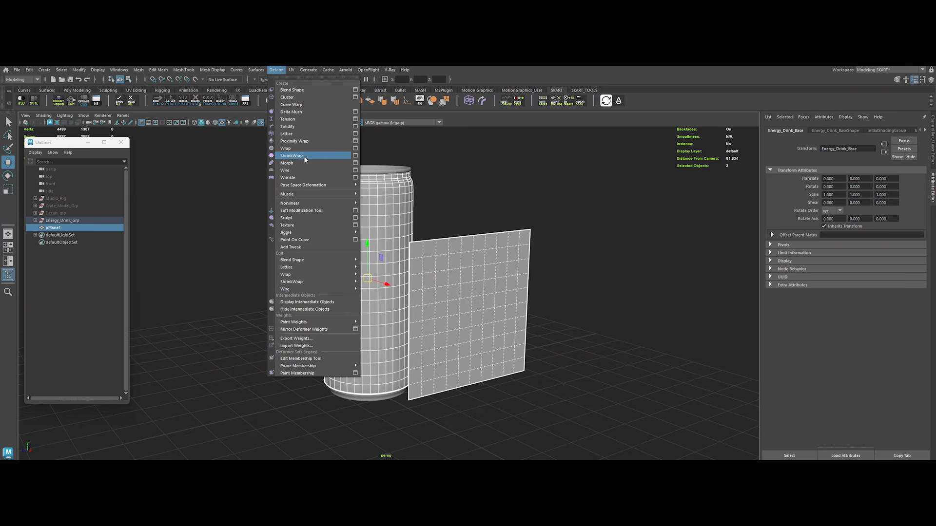
{"action": "left_click", "coordinate": [356, 156]}
{"action": "left_click_drag", "start_coordinate": [589, 188], "coordinate": [632, 188]}
{"action": "left_click", "coordinate": [633, 206]}
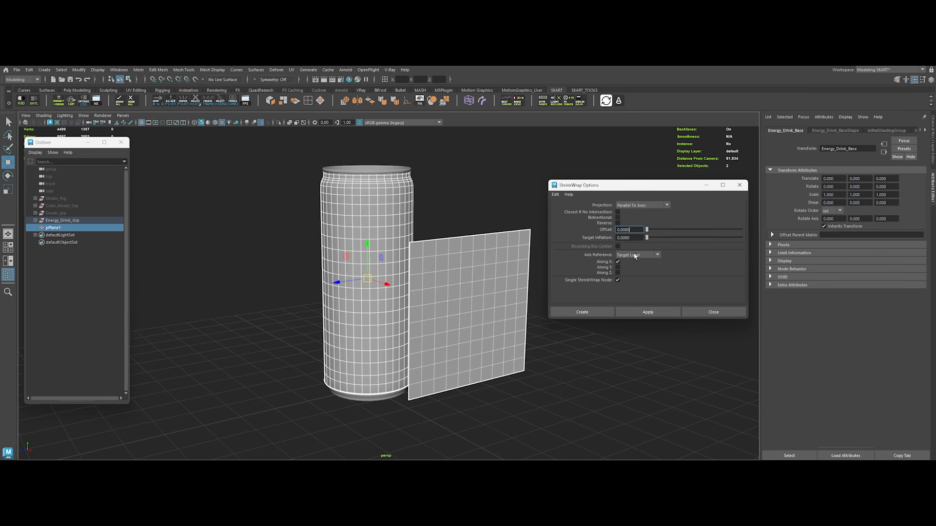
{"action": "left_click", "coordinate": [579, 315]}
{"action": "left_click", "coordinate": [583, 316]}
Step: Scale the plane to about 0.724, move it to about -16.22 along X and select it together with the can
{"action": "left_click", "coordinate": [505, 317]}
{"action": "left_click_drag", "start_coordinate": [489, 317], "coordinate": [406, 299]}
{"action": "key", "text": "r"}
{"action": "key", "text": "w"}
{"action": "left_click_drag", "start_coordinate": [445, 298], "coordinate": [417, 289]}
{"action": "key", "text": "r"}
{"action": "left_click_drag", "start_coordinate": [402, 291], "coordinate": [393, 291]}
{"action": "left_click_drag", "start_coordinate": [449, 349], "coordinate": [366, 368], "text": "alt"}
{"action": "key", "text": "w"}
{"action": "left_click_drag", "start_coordinate": [420, 340], "coordinate": [479, 326]}
{"action": "left_click_drag", "start_coordinate": [494, 359], "coordinate": [434, 329], "text": "alt"}
{"action": "left_click_drag", "start_coordinate": [434, 329], "coordinate": [488, 316], "text": "alt"}
Step: Apply a ShrinkWrap to the plane against the can with an offset of 0.1, projected parallel to the X axis
{"action": "left_click", "coordinate": [277, 69]}
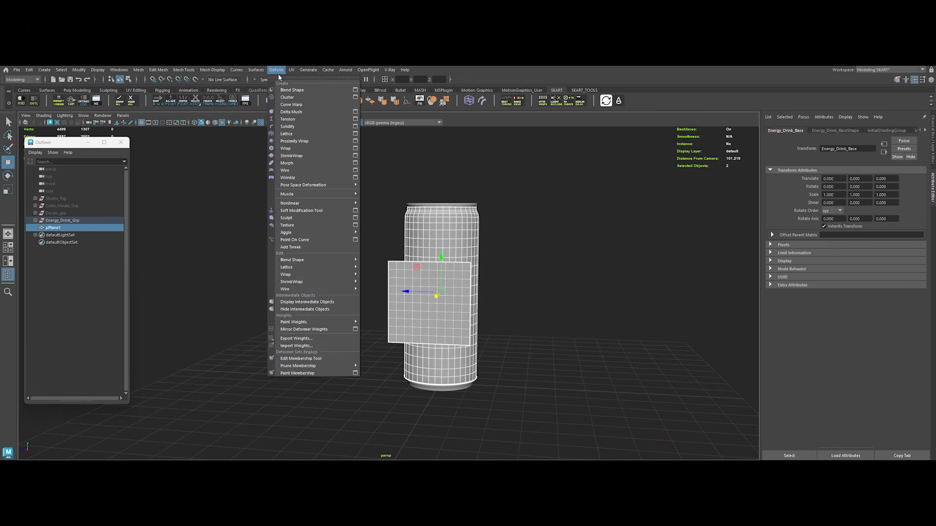
{"action": "left_click", "coordinate": [354, 160]}
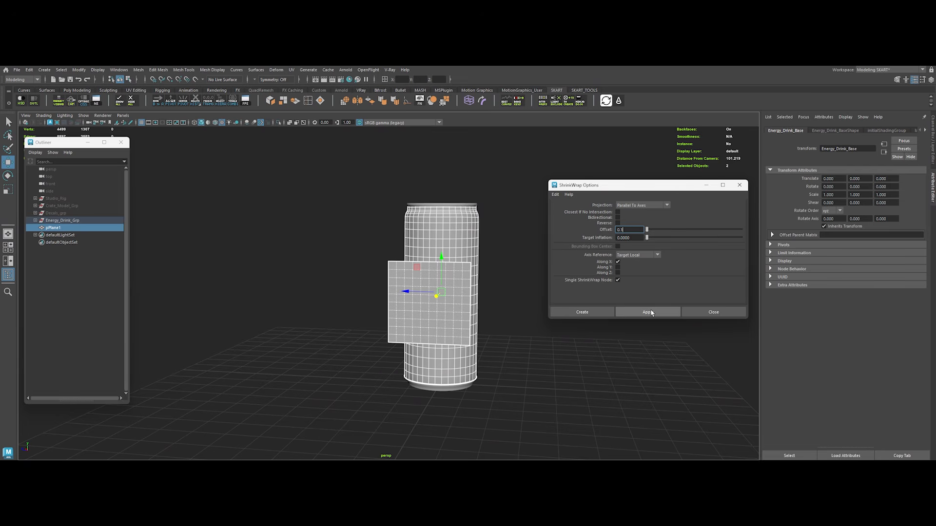
{"action": "left_click", "coordinate": [648, 312]}
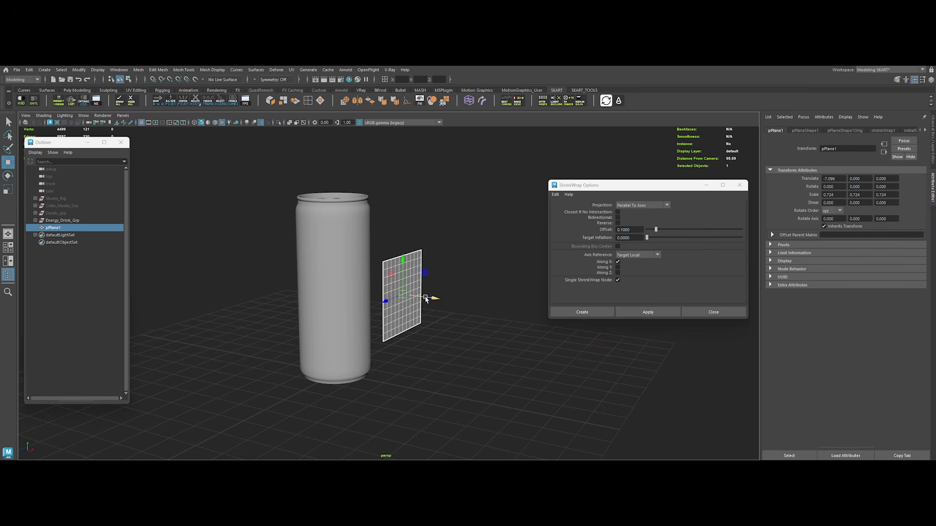
{"action": "left_click_drag", "start_coordinate": [429, 299], "coordinate": [367, 283]}
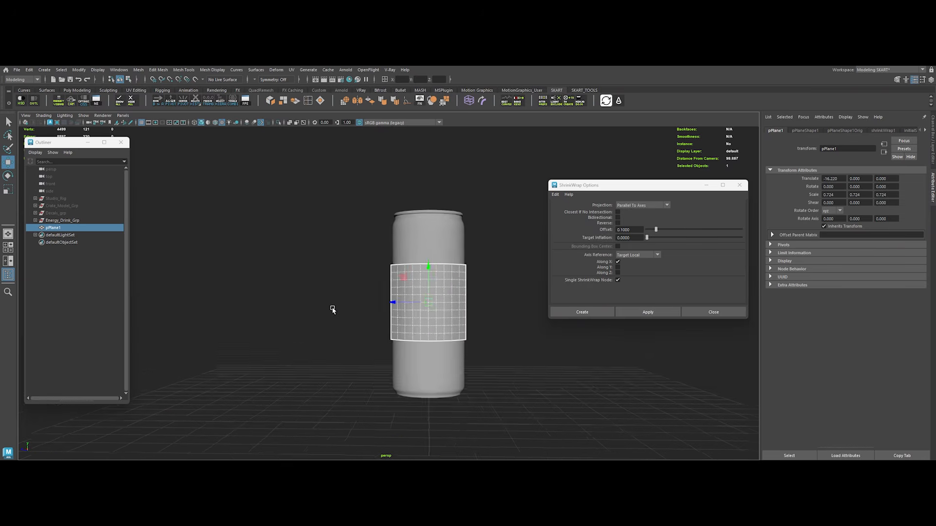
{"action": "scroll", "coordinate": [421, 339], "scroll_direction": "up", "scroll_amount": 3}
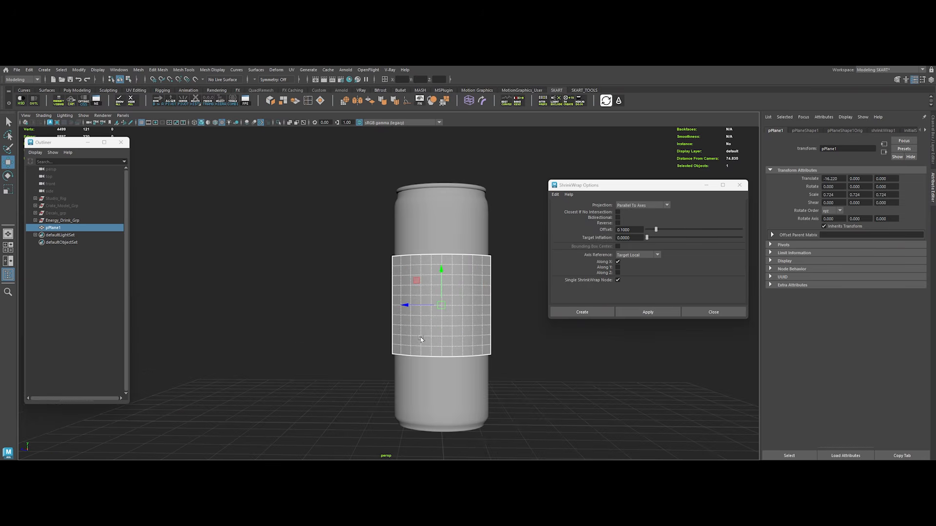
Step: Fine-tune the plane over the can to a scale of about 0.707 and an X position of about -16.64, and close the ShrinkWrap options
{"action": "left_click_drag", "start_coordinate": [380, 322], "coordinate": [399, 318], "text": "alt"}
{"action": "middle_click_drag", "start_coordinate": [400, 317], "coordinate": [445, 351], "text": "alt"}
{"action": "left_click_drag", "start_coordinate": [419, 294], "coordinate": [402, 283]}
{"action": "key", "text": "e"}
{"action": "key", "text": "w"}
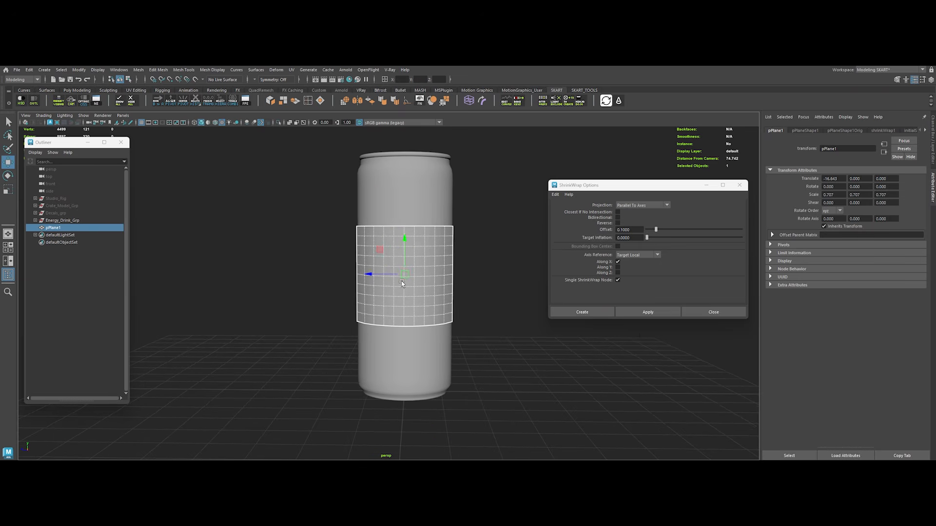
{"action": "left_click", "coordinate": [701, 314]}
Step: Delete the shrink-wrapped plane's construction history and deselect it
{"action": "left_click_drag", "start_coordinate": [296, 214], "coordinate": [303, 211], "text": "alt"}
{"action": "middle_click_drag", "start_coordinate": [303, 211], "coordinate": [328, 226], "text": "alt"}
{"action": "right_click_drag", "start_coordinate": [328, 227], "coordinate": [336, 233], "text": "alt"}
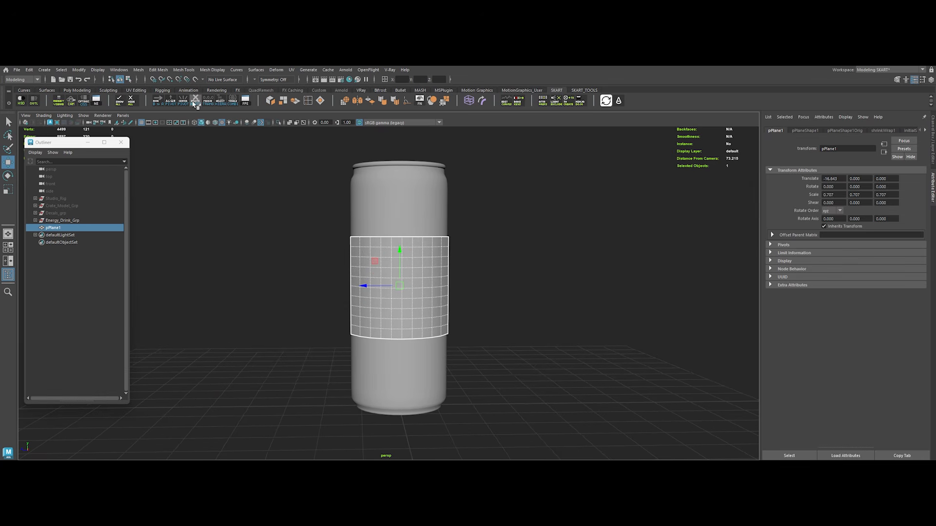
{"action": "left_click", "coordinate": [248, 288]}
Step: Create a Phong material in the Hypershade, naming it Decals_3 and its shading group Decals_3SG
{"action": "left_click", "coordinate": [402, 288]}
{"action": "key", "text": "Tab"}
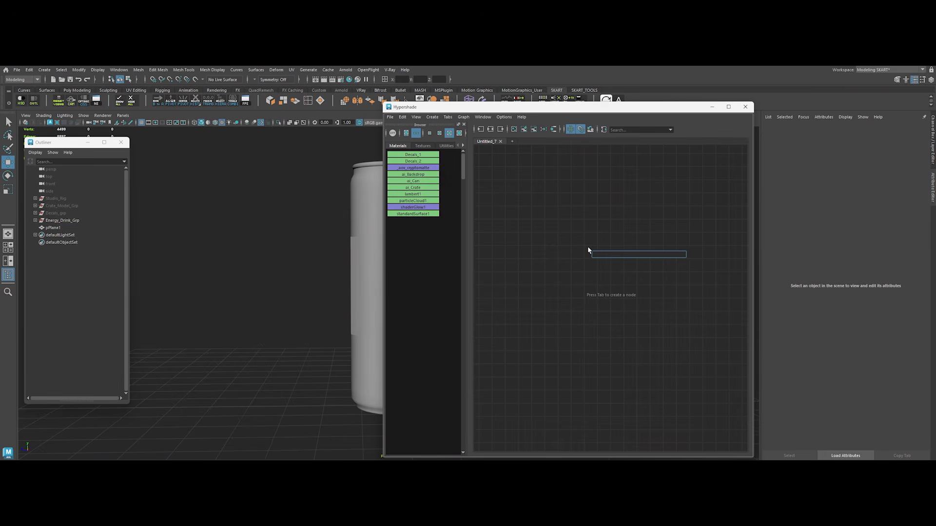
{"action": "type", "text": "phong"}
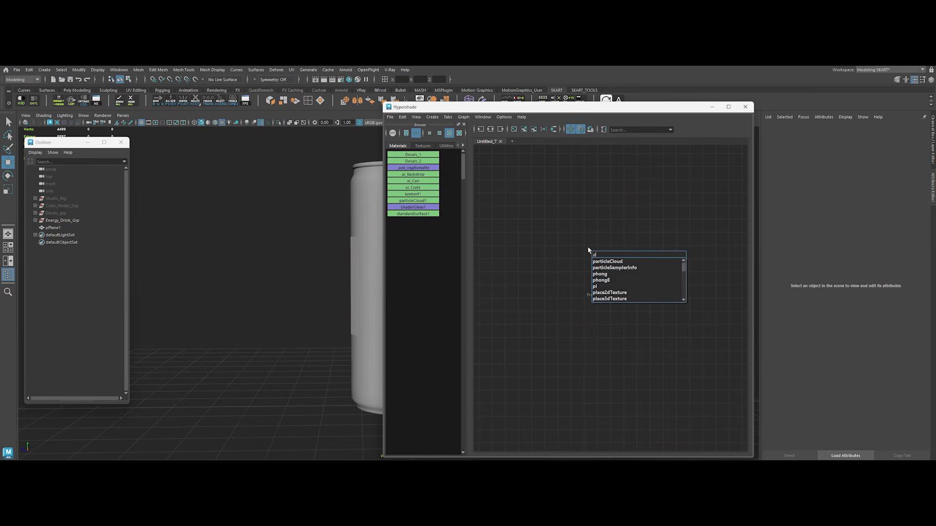
{"action": "key", "text": "Return"}
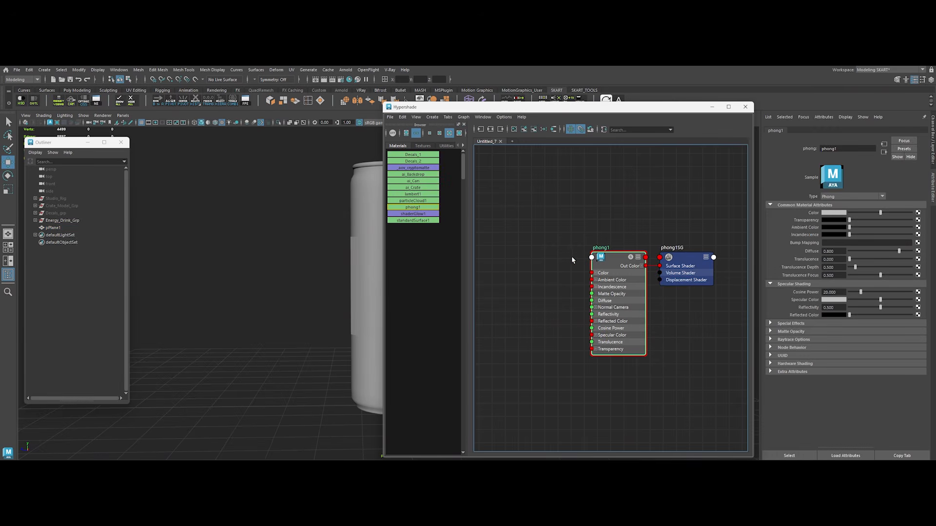
{"action": "left_click", "coordinate": [572, 259]}
{"action": "double_click", "coordinate": [598, 248]}
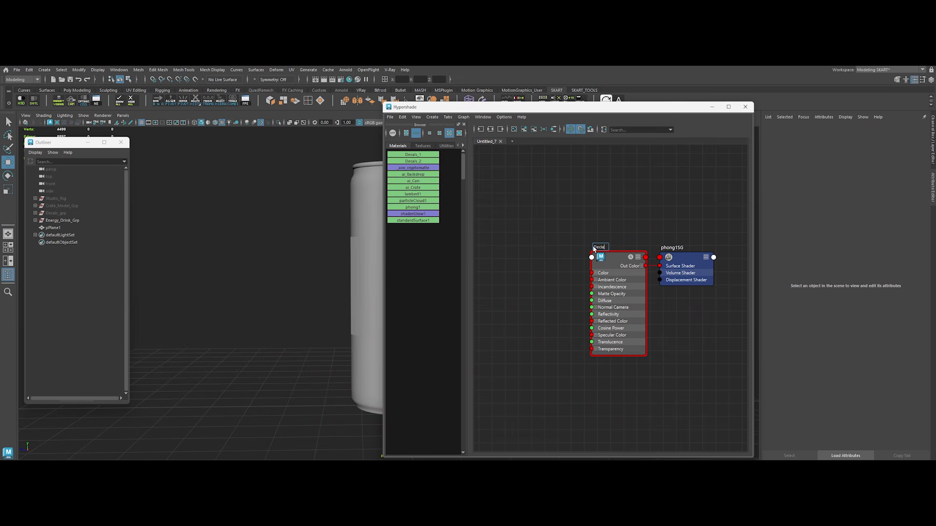
{"action": "key", "text": "Return"}
{"action": "double_click", "coordinate": [671, 248]}
{"action": "key", "text": "Return"}
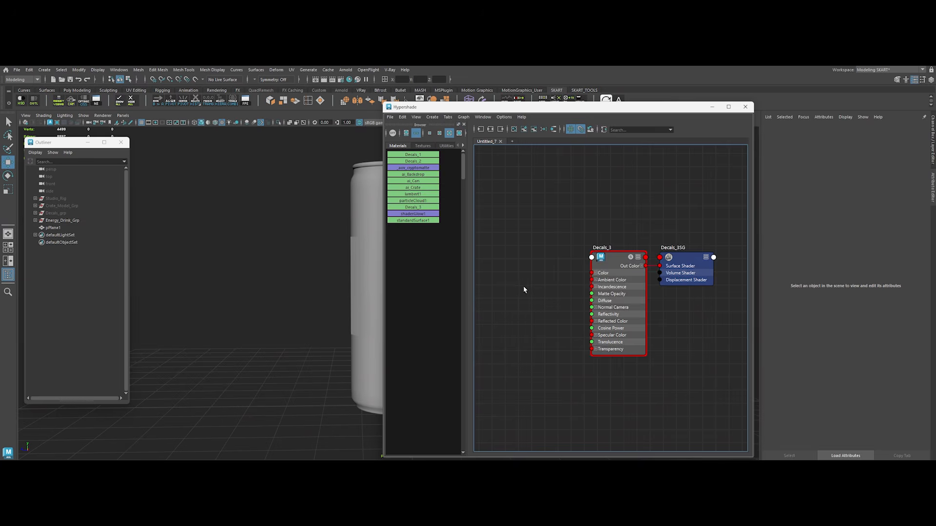
Step: Bring the Genome logo texture SKART_Dystopian_Corp_Negative_63.png from the Decals_Negative folder into the material graph
{"action": "middle_click_drag", "start_coordinate": [522, 285], "coordinate": [565, 268], "text": "alt"}
{"action": "key", "text": "alt+Tab"}
{"action": "double_click", "coordinate": [419, 222]}
{"action": "double_click", "coordinate": [393, 223]}
{"action": "double_click", "coordinate": [386, 240]}
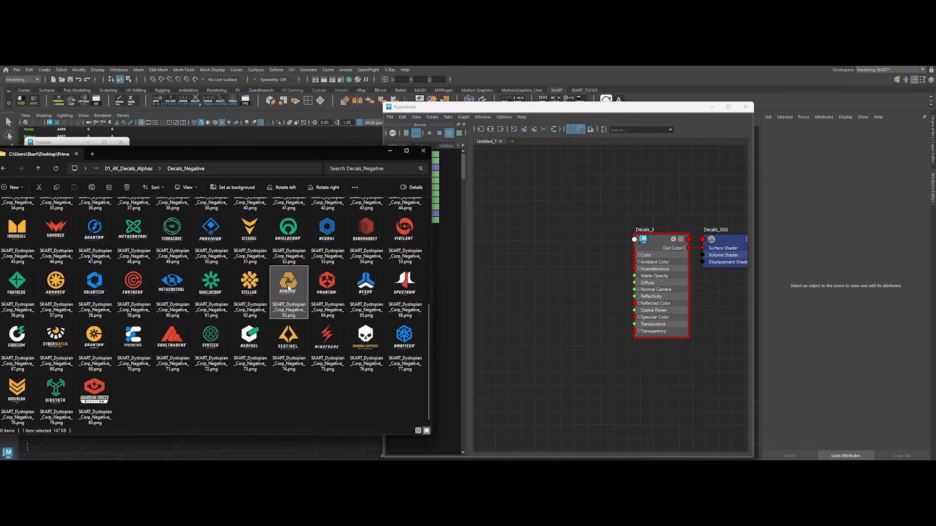
{"action": "left_click_drag", "start_coordinate": [288, 314], "coordinate": [609, 268]}
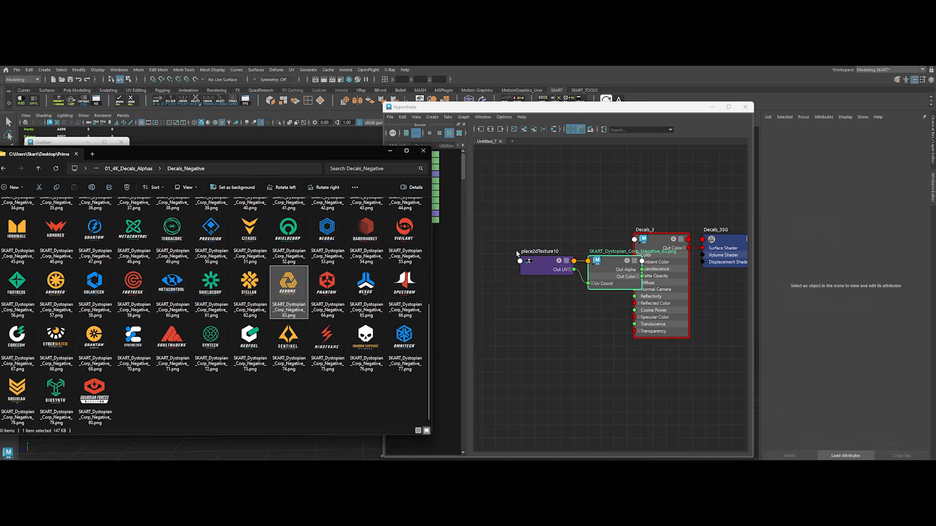
Step: Connect the logo texture's Out Color to the Decals_3 Color and its Out Transparency to the material's Transparency
{"action": "left_click_drag", "start_coordinate": [572, 237], "coordinate": [635, 255]}
{"action": "left_click", "coordinate": [555, 309]}
{"action": "left_click", "coordinate": [560, 253]}
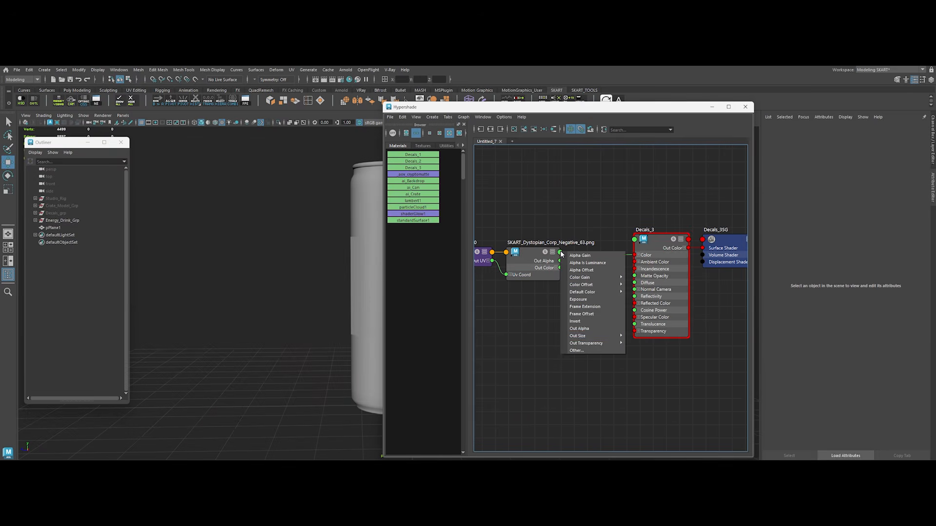
{"action": "mouse_move", "coordinate": [587, 343]}
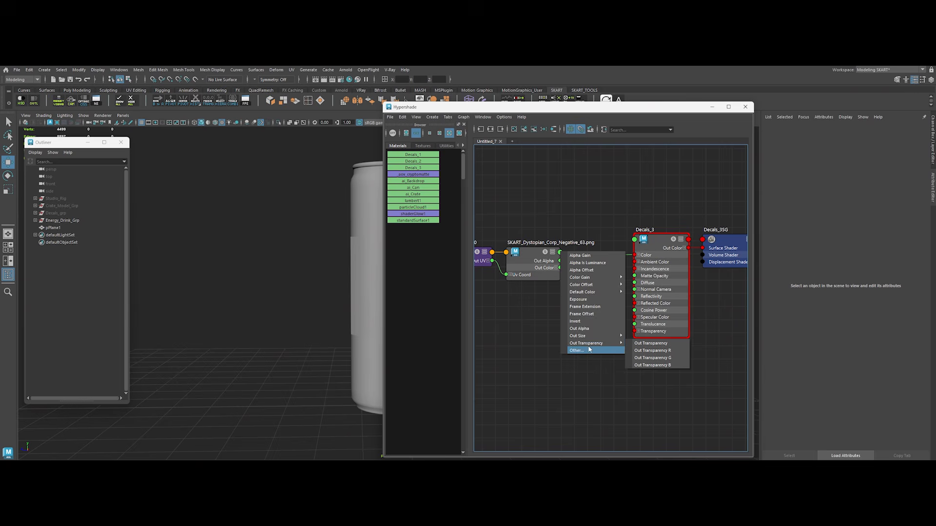
{"action": "left_click", "coordinate": [644, 345]}
{"action": "left_click", "coordinate": [634, 332]}
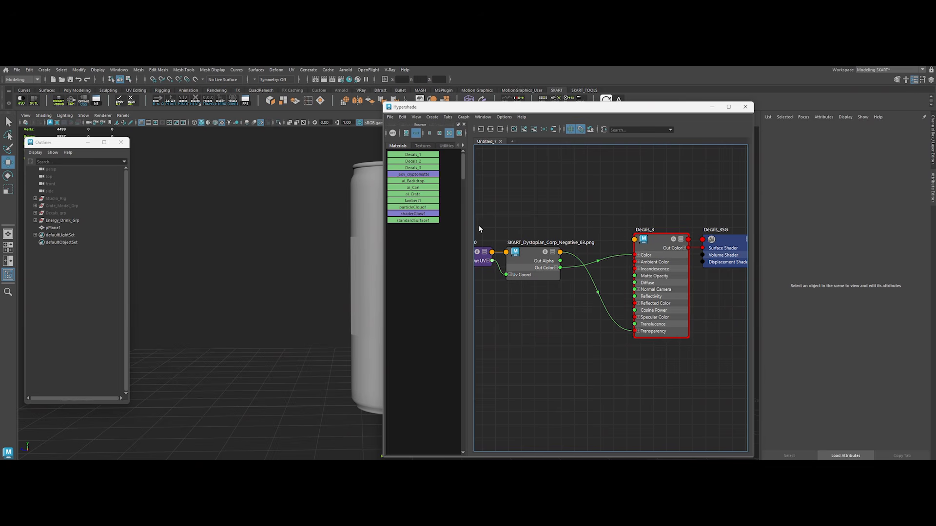
Step: Assign the Decals_3 material to the plane on the can and close the Hypershade
{"action": "left_click_drag", "start_coordinate": [528, 113], "coordinate": [634, 103]}
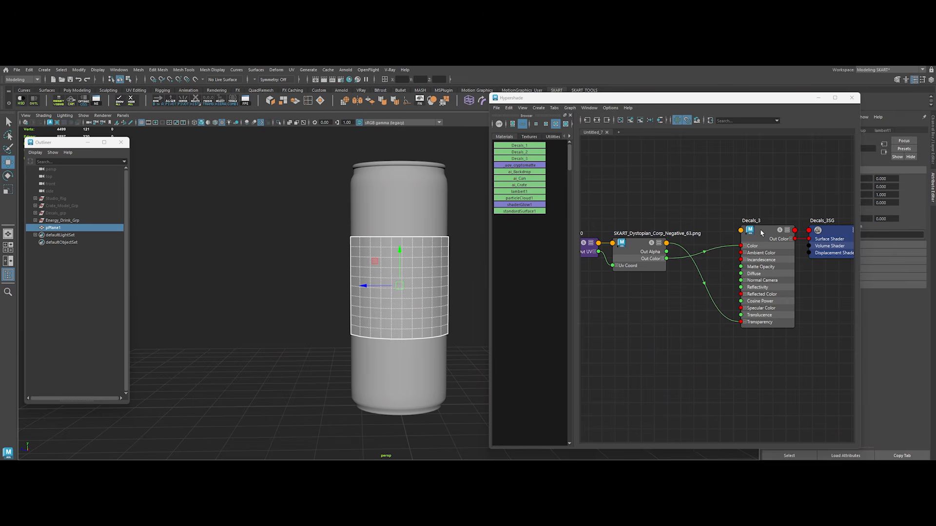
{"action": "right_click_drag", "start_coordinate": [764, 227], "coordinate": [764, 201]}
{"action": "left_click", "coordinate": [764, 183]}
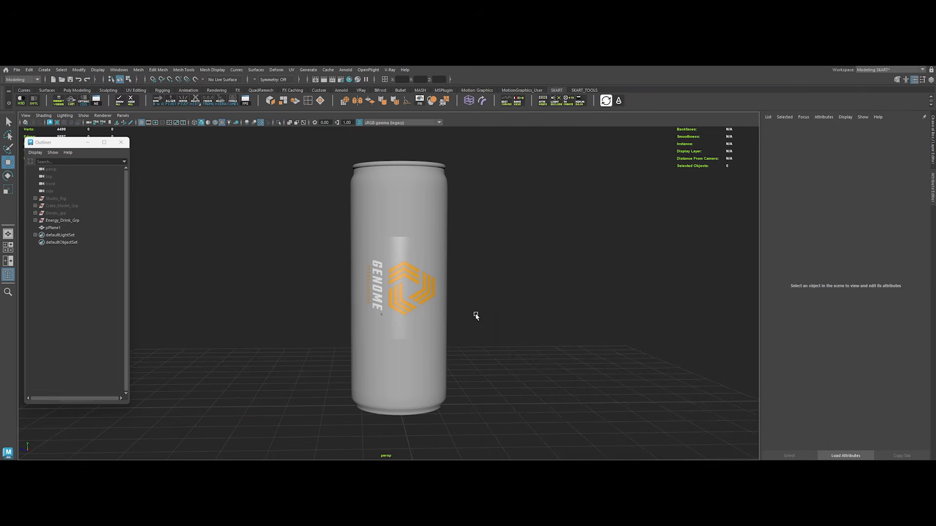
Step: Rotate the plane's UV shell by 90 degrees in the UV Editor so the Genome logo reads upright
{"action": "left_click", "coordinate": [425, 300]}
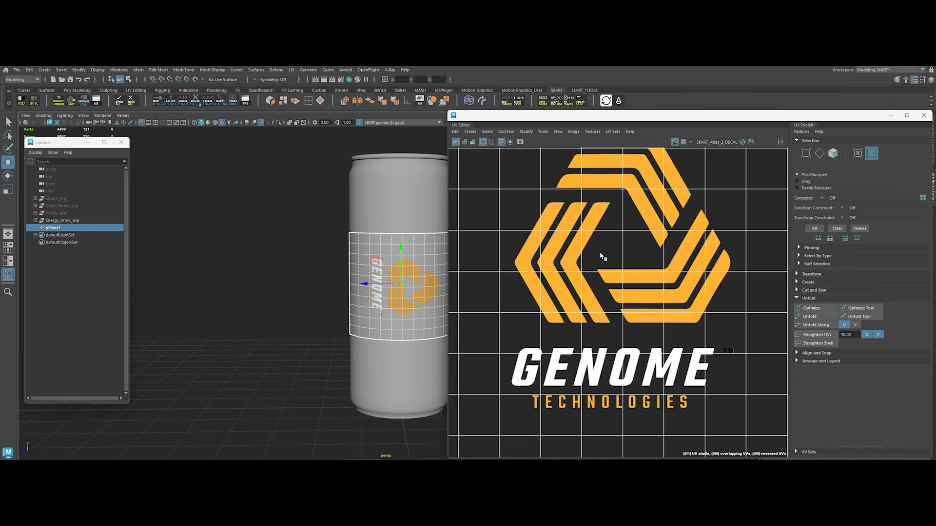
{"action": "right_click_drag", "start_coordinate": [600, 256], "coordinate": [571, 246]}
{"action": "left_click", "coordinate": [595, 292]}
{"action": "scroll", "coordinate": [600, 311], "scroll_direction": "down", "scroll_amount": 5}
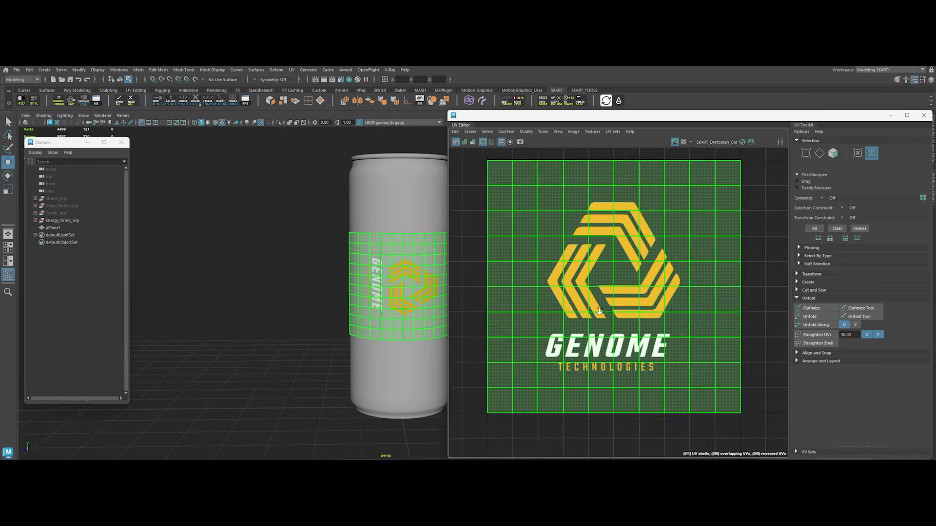
{"action": "key", "text": "e"}
{"action": "left_click_drag", "start_coordinate": [551, 292], "coordinate": [536, 292]}
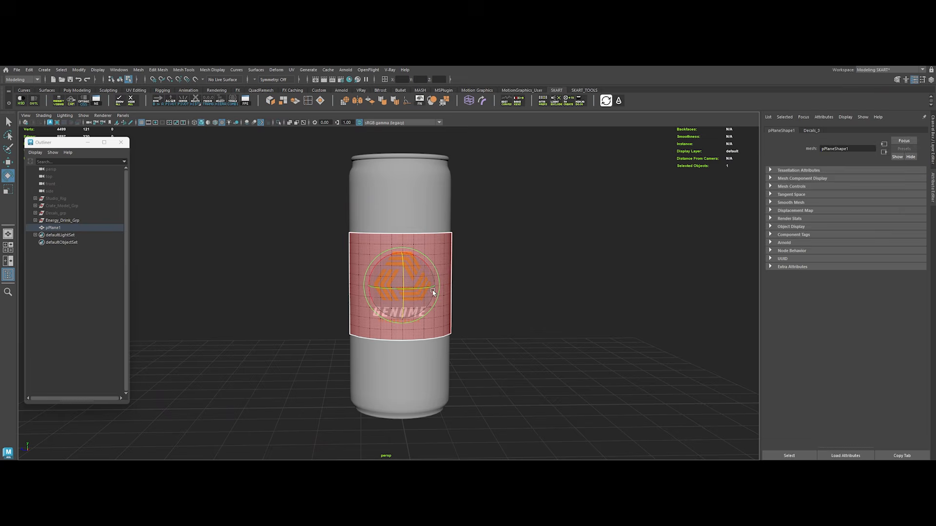
{"action": "left_click", "coordinate": [494, 295]}
Step: Examine the Genome decal on the can's curved surface up close and from different angles
{"action": "scroll", "coordinate": [496, 297], "scroll_direction": "up", "scroll_amount": 3}
{"action": "left_click_drag", "start_coordinate": [496, 297], "coordinate": [393, 217], "text": "alt"}
{"action": "scroll", "coordinate": [491, 268], "scroll_direction": "down", "scroll_amount": 5}
{"action": "scroll", "coordinate": [393, 217], "scroll_direction": "up", "scroll_amount": 2}
{"action": "left_click", "coordinate": [410, 235]}
{"action": "scroll", "coordinate": [543, 284], "scroll_direction": "up", "scroll_amount": 2}
{"action": "left_click", "coordinate": [557, 319]}
{"action": "scroll", "coordinate": [558, 320], "scroll_direction": "up", "scroll_amount": 1}
{"action": "left_click_drag", "start_coordinate": [558, 322], "coordinate": [530, 350], "text": "alt"}
{"action": "right_click_drag", "start_coordinate": [545, 351], "coordinate": [511, 317], "text": "alt"}
{"action": "mouse_move", "coordinate": [511, 317]}
{"action": "left_mouse_down", "text": "alt"}
{"action": "mouse_move", "coordinate": [541, 318]}
{"action": "mouse_move", "coordinate": [511, 307]}
{"action": "left_mouse_up", "text": "alt"}
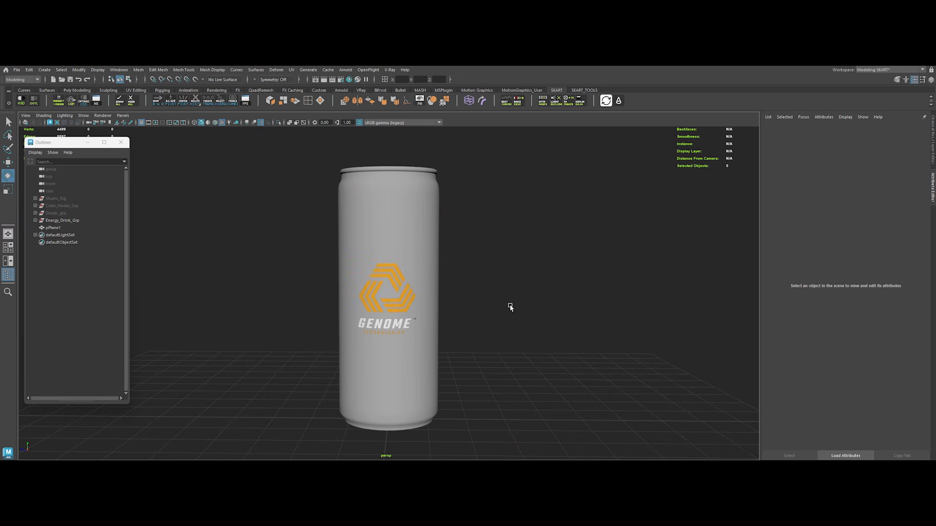
Step: Enlarge the Genome logo on the can by scaling the plane's whole UV shell down slightly in the UV Editor
{"action": "left_click", "coordinate": [400, 295]}
{"action": "left_click", "coordinate": [291, 70]}
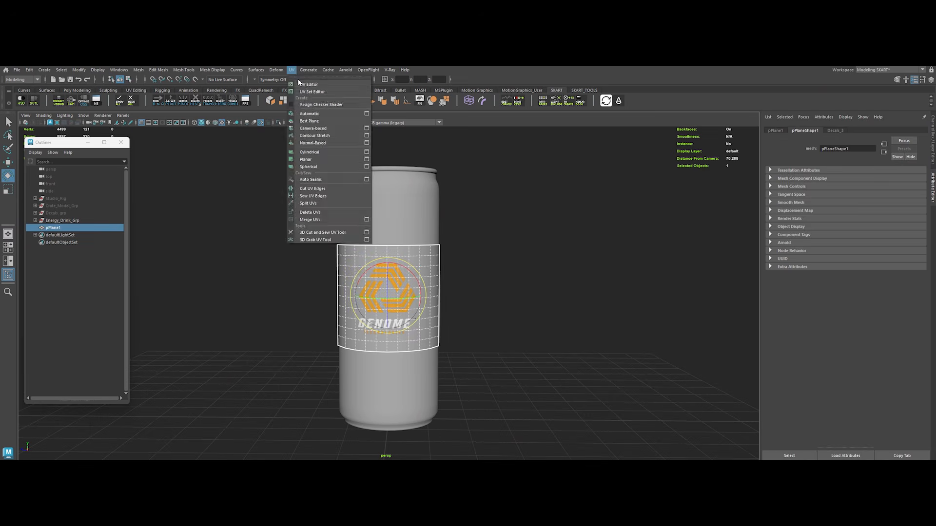
{"action": "left_click", "coordinate": [305, 84]}
{"action": "scroll", "coordinate": [568, 273], "scroll_direction": "down", "scroll_amount": 2}
{"action": "right_click_drag", "start_coordinate": [572, 273], "coordinate": [548, 264]}
{"action": "left_click_drag", "start_coordinate": [495, 201], "coordinate": [668, 362]}
{"action": "key", "text": "r"}
{"action": "left_click_drag", "start_coordinate": [592, 288], "coordinate": [578, 260]}
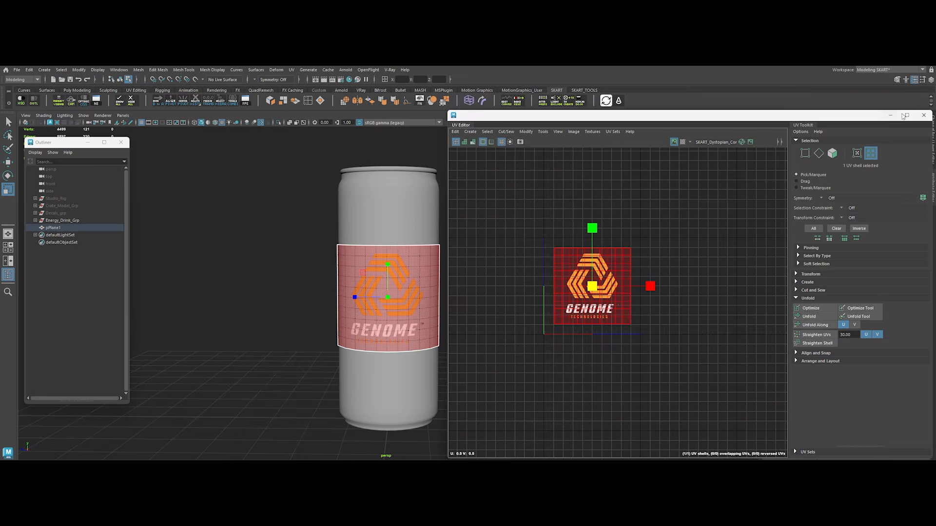
Step: Close the UV Editor, return to object mode and delete the history of the can and decal plane together
{"action": "left_click", "coordinate": [924, 115]}
{"action": "left_click", "coordinate": [460, 273]}
{"action": "key", "text": "F8"}
{"action": "left_click", "coordinate": [562, 227]}
{"action": "left_click_drag", "start_coordinate": [346, 286], "coordinate": [607, 384]}
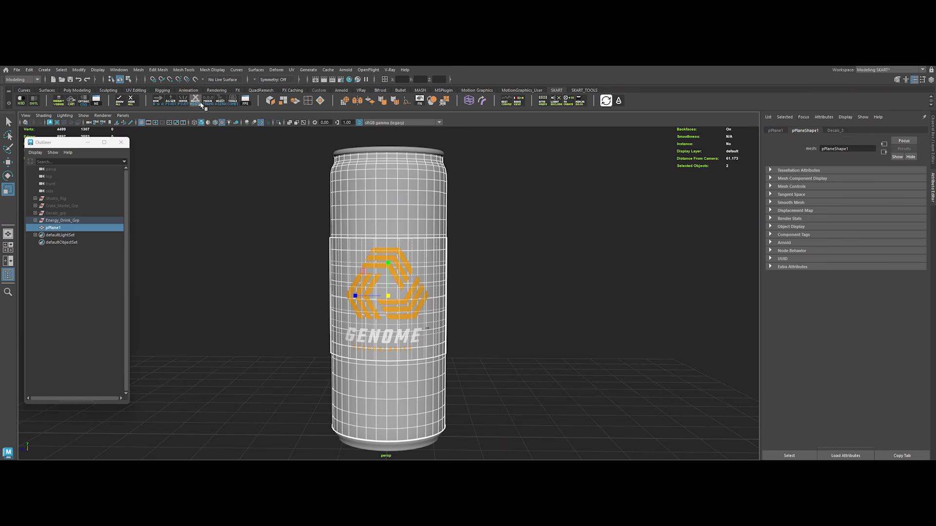
{"action": "left_click", "coordinate": [233, 204]}
{"action": "scroll", "coordinate": [253, 212], "scroll_direction": "down", "scroll_amount": 2}
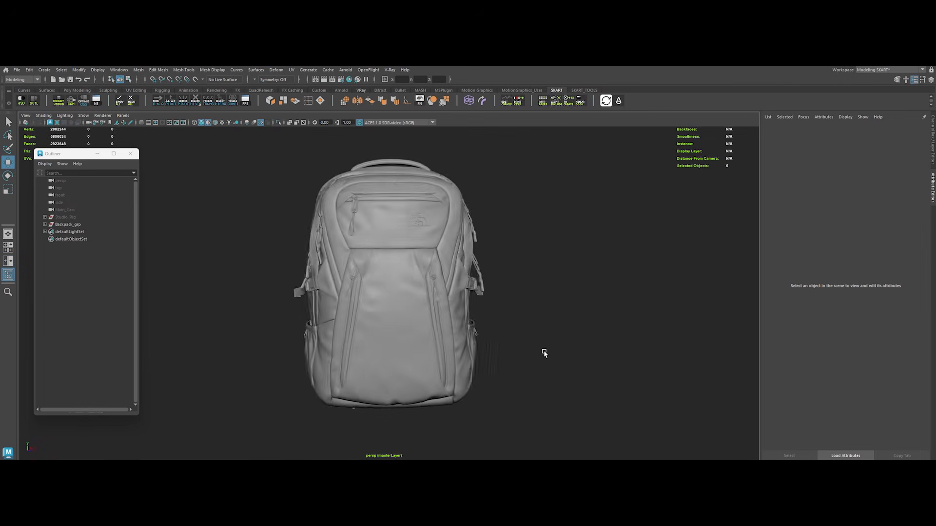
Step: Examine the backpack model's front pocket, logo and side straps from several angles
{"action": "left_click_drag", "start_coordinate": [545, 354], "coordinate": [579, 352], "text": "alt"}
{"action": "scroll", "coordinate": [493, 333], "scroll_direction": "up", "scroll_amount": 3}
{"action": "left_click_drag", "start_coordinate": [493, 333], "coordinate": [393, 367], "text": "alt"}
{"action": "scroll", "coordinate": [380, 353], "scroll_direction": "up", "scroll_amount": 3}
{"action": "left_click_drag", "start_coordinate": [312, 322], "coordinate": [333, 309], "text": "alt"}
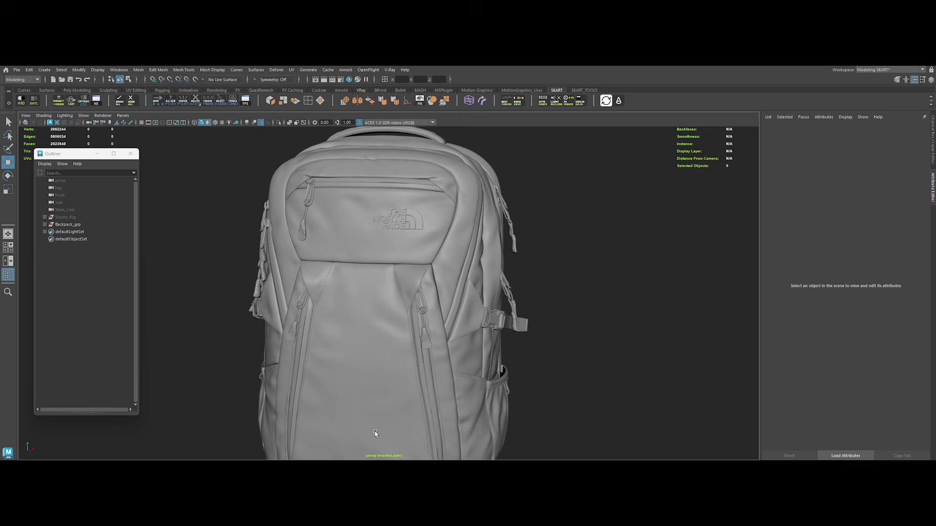
{"action": "scroll", "coordinate": [367, 238], "scroll_direction": "down", "scroll_amount": 3}
{"action": "middle_click_drag", "start_coordinate": [333, 398], "coordinate": [353, 358], "text": "alt"}
{"action": "scroll", "coordinate": [443, 324], "scroll_direction": "down", "scroll_amount": 1}
{"action": "left_click_drag", "start_coordinate": [443, 323], "coordinate": [451, 326], "text": "alt"}
{"action": "scroll", "coordinate": [460, 322], "scroll_direction": "down", "scroll_amount": 1}
Step: Unhide Studio_Rig and Main_Cam, then look through Main_Cam with the resolution gate displayed
{"action": "left_click", "coordinate": [78, 226]}
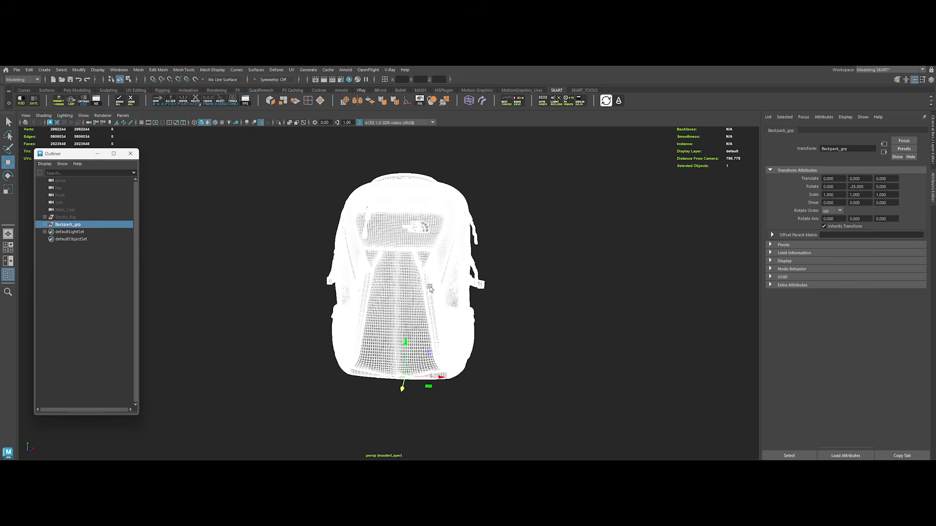
{"action": "left_click", "coordinate": [75, 218]}
{"action": "key", "text": "h"}
{"action": "left_click", "coordinate": [80, 211]}
{"action": "right_click", "coordinate": [89, 124]}
{"action": "left_click", "coordinate": [108, 128]}
{"action": "left_click", "coordinate": [239, 276]}
{"action": "left_click", "coordinate": [170, 123]}
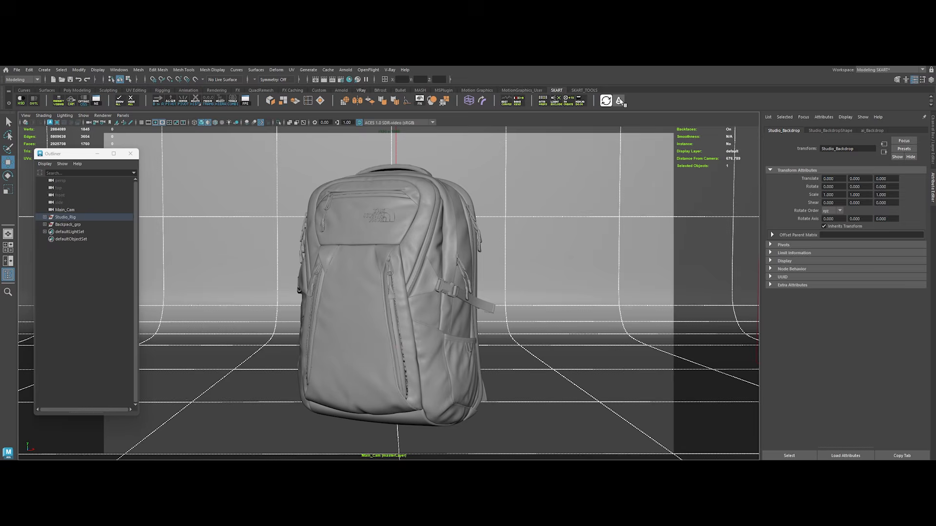
Step: Render the Main_Cam view in the Arnold RenderView with a crop region around the backpack and inspect its fabric closely
{"action": "left_click", "coordinate": [619, 101]}
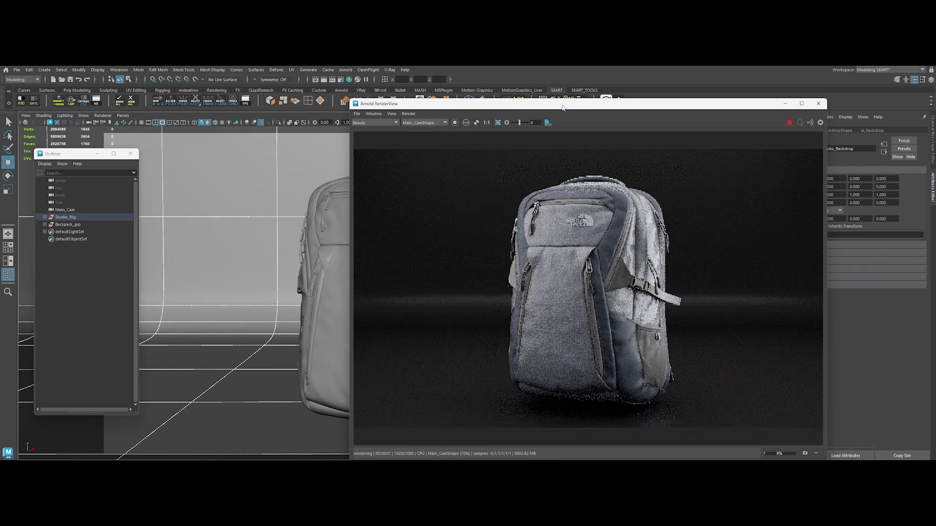
{"action": "left_click_drag", "start_coordinate": [500, 166], "coordinate": [689, 418]}
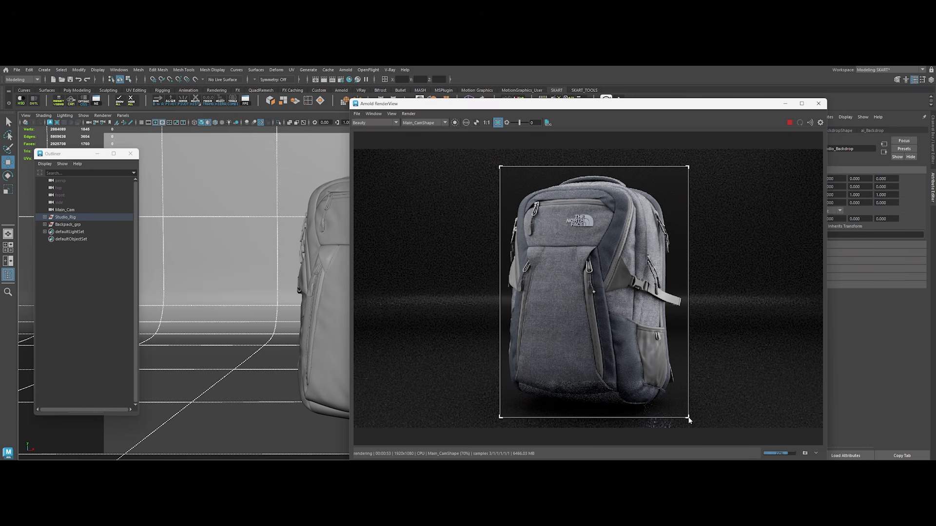
{"action": "scroll", "coordinate": [622, 268], "scroll_direction": "up", "scroll_amount": 4}
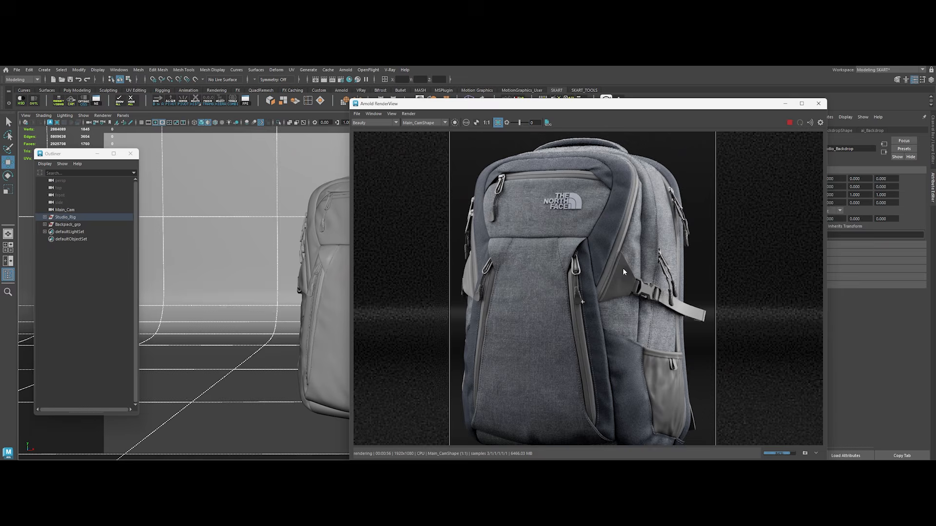
{"action": "middle_click_drag", "start_coordinate": [584, 272], "coordinate": [582, 340]}
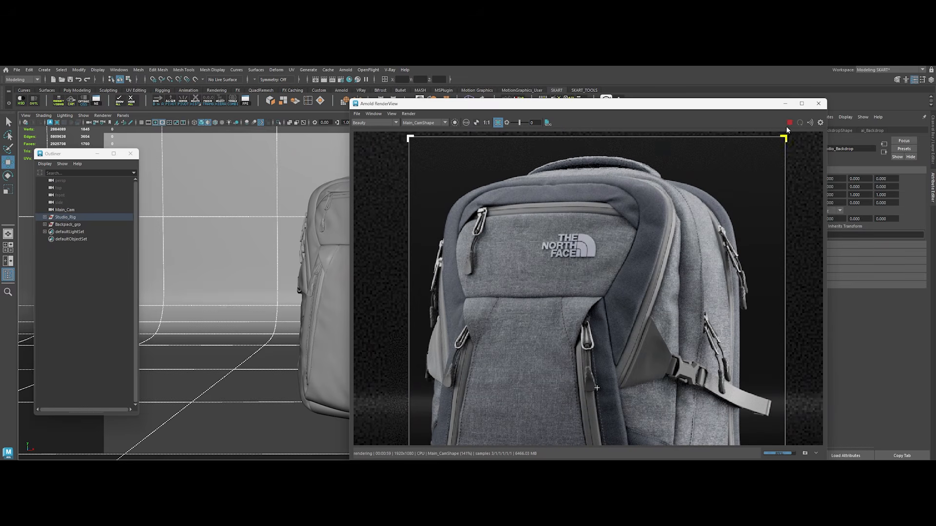
{"action": "left_click", "coordinate": [785, 104]}
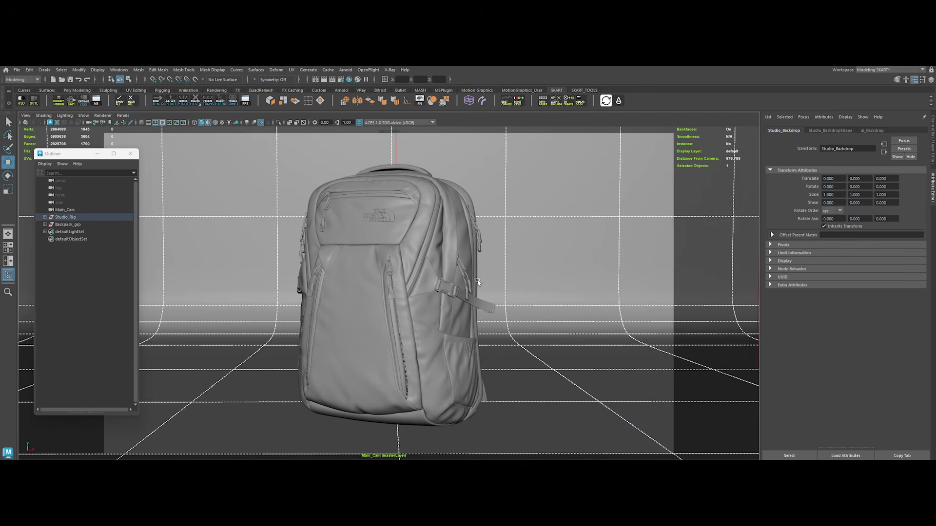
Step: Hide Studio_Rig and Main_Cam and switch the viewport back to the perspective camera
{"action": "key", "text": "ctrl+h"}
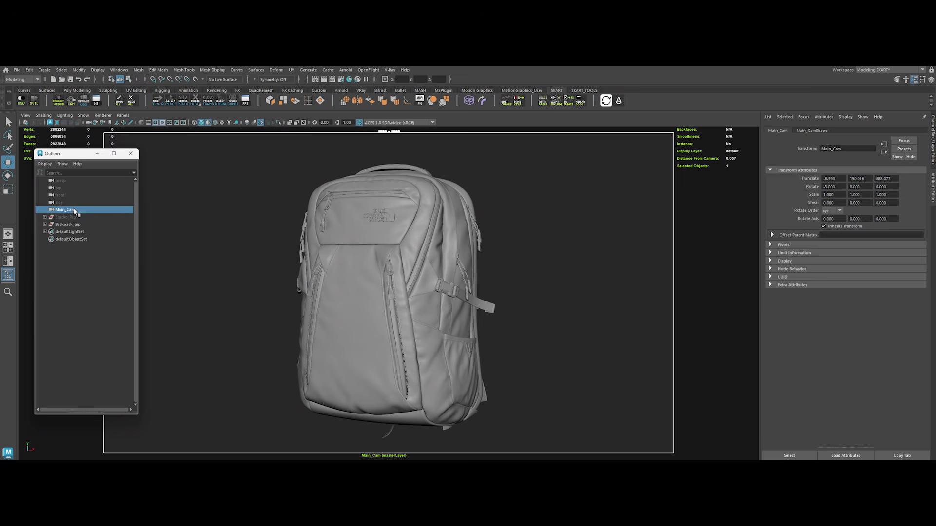
{"action": "left_click", "coordinate": [161, 184]}
{"action": "right_click", "coordinate": [90, 122]}
{"action": "left_click", "coordinate": [100, 142]}
{"action": "scroll", "coordinate": [357, 336], "scroll_direction": "down", "scroll_amount": 1}
{"action": "left_click_drag", "start_coordinate": [358, 336], "coordinate": [191, 269], "text": "alt"}
Step: Examine which separate meshes make up the backpack by selecting its group, front panels and side panels
{"action": "left_click", "coordinate": [79, 226]}
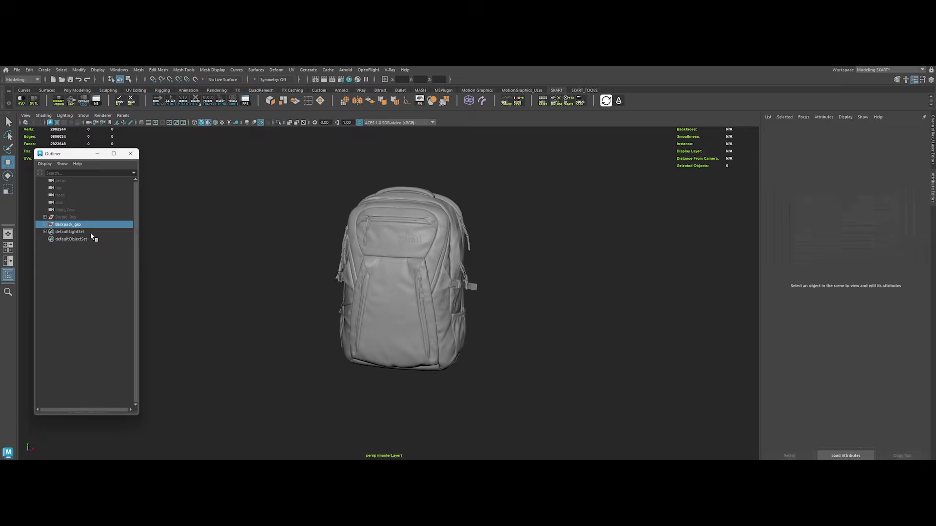
{"action": "left_click", "coordinate": [317, 347]}
{"action": "left_click", "coordinate": [412, 319]}
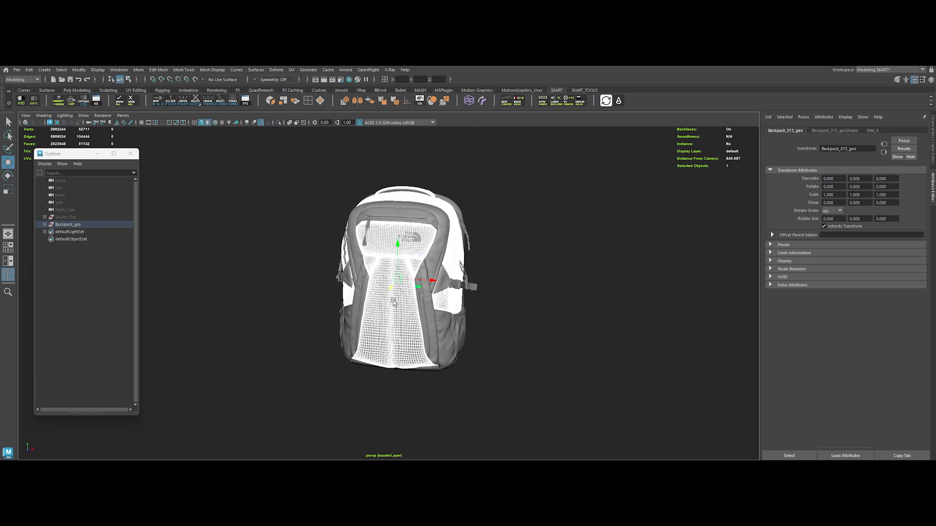
{"action": "scroll", "coordinate": [442, 342], "scroll_direction": "up", "scroll_amount": 2}
{"action": "left_click", "coordinate": [445, 344]}
{"action": "left_click", "coordinate": [462, 355]}
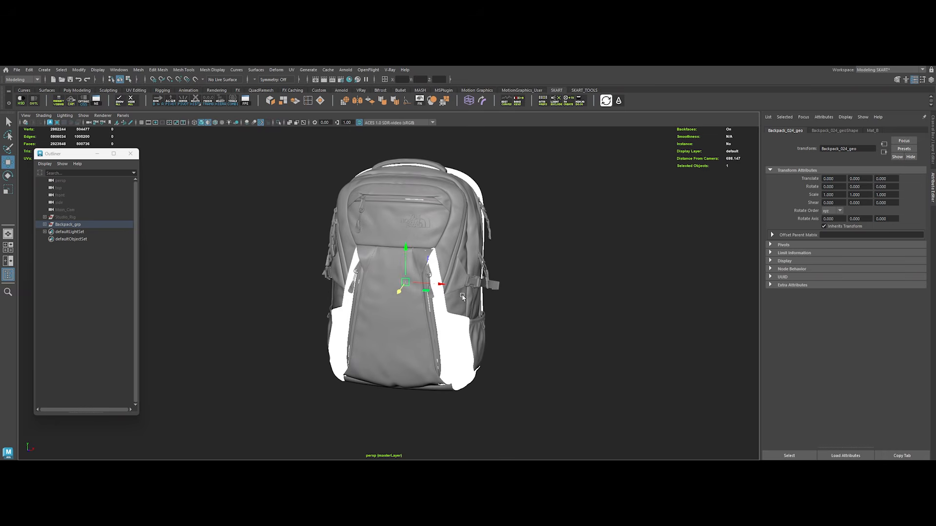
{"action": "left_click", "coordinate": [462, 295]}
{"action": "left_click", "coordinate": [294, 277]}
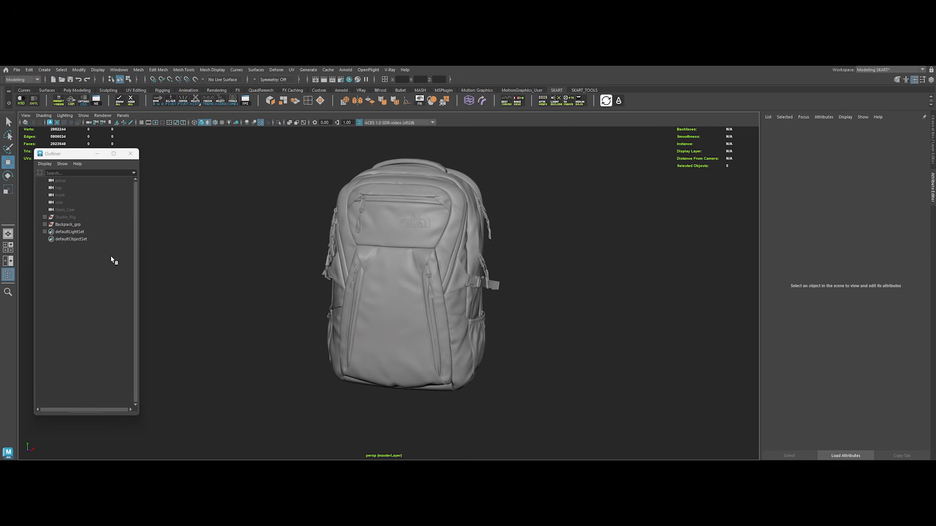
Step: Duplicate Backpack_grp, hide the original group and select the copy Backpack_grp1
{"action": "left_click", "coordinate": [68, 224]}
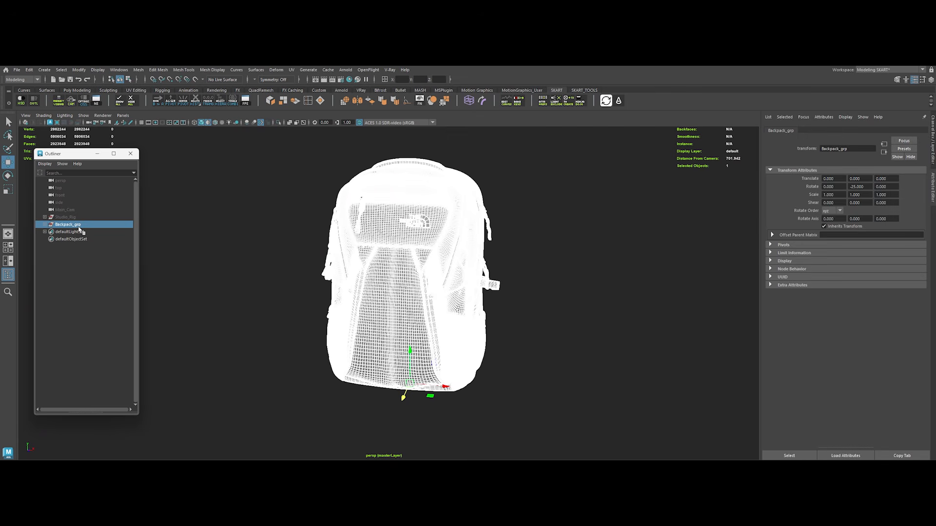
{"action": "key", "text": "ctrl+d"}
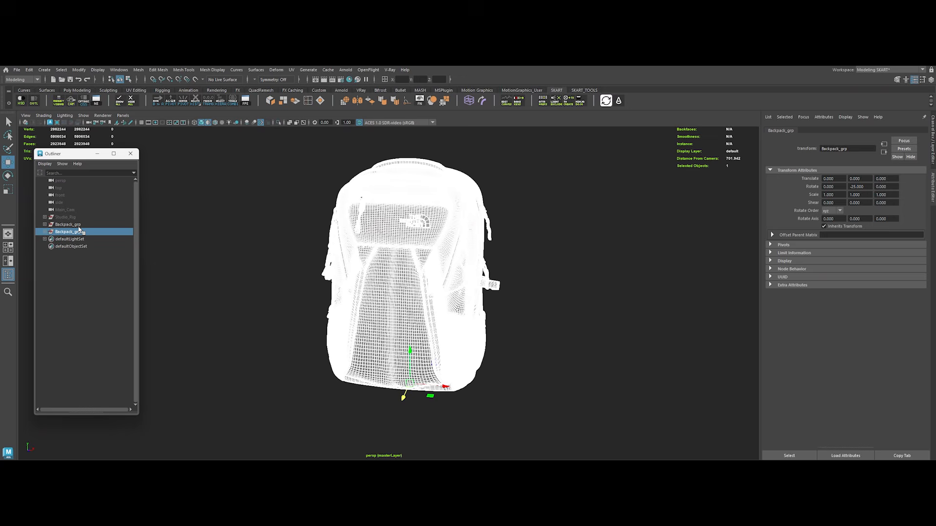
{"action": "left_click", "coordinate": [79, 227]}
{"action": "key", "text": "ctrl+h"}
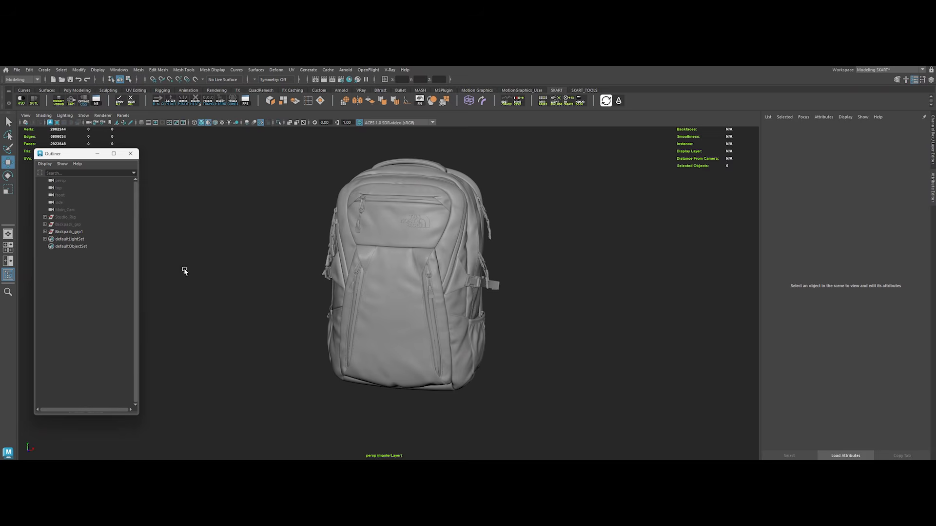
{"action": "left_click", "coordinate": [71, 234]}
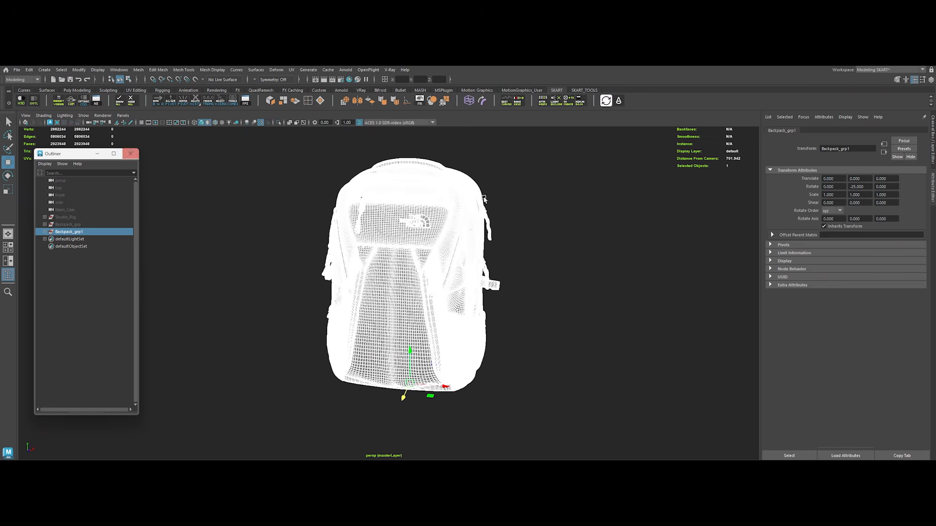
Step: Set the Y rotation of Backpack_grp1 to 0 so the duplicated backpack faces straight forward
{"action": "double_click", "coordinate": [857, 187]}
{"action": "type", "text": "0"}
{"action": "key", "text": "Return"}
{"action": "left_click", "coordinate": [591, 284]}
Step: Select every mesh of the duplicated backpack and combine them into a single mesh without construction history
{"action": "scroll", "coordinate": [410, 274], "scroll_direction": "down", "scroll_amount": 3}
{"action": "left_click_drag", "start_coordinate": [411, 282], "coordinate": [367, 235], "text": "alt"}
{"action": "scroll", "coordinate": [367, 235], "scroll_direction": "up", "scroll_amount": 2}
{"action": "left_click_drag", "start_coordinate": [299, 162], "coordinate": [517, 397]}
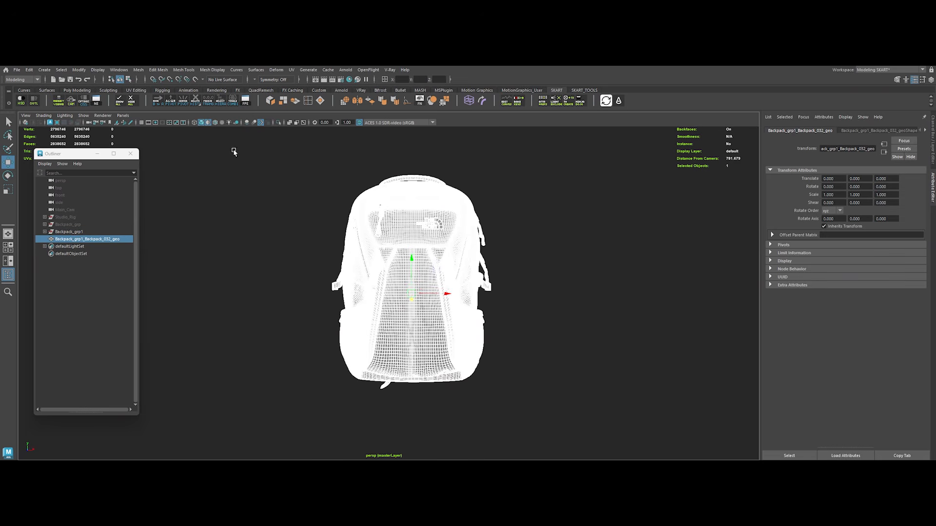
{"action": "left_click", "coordinate": [245, 261]}
{"action": "left_click", "coordinate": [360, 282]}
{"action": "left_click", "coordinate": [307, 276]}
Step: Delete the leftover Backpack_grp1 and rename the combined backpack mesh Temp
{"action": "left_click", "coordinate": [84, 232]}
{"action": "key", "text": "Delete"}
{"action": "double_click", "coordinate": [84, 232]}
{"action": "type", "text": "Temp"}
{"action": "key", "text": "Return"}
{"action": "left_click", "coordinate": [214, 295]}
Step: Create a polygon plane, stand it upright and scale it up to decal size
{"action": "mouse_move", "coordinate": [352, 286]}
{"action": "left_mouse_down", "text": "alt"}
{"action": "mouse_move", "coordinate": [404, 287]}
{"action": "mouse_move", "coordinate": [321, 279]}
{"action": "mouse_move", "coordinate": [335, 282]}
{"action": "left_mouse_up", "text": "alt"}
{"action": "right_click", "coordinate": [286, 261]}
{"action": "right_click", "coordinate": [287, 261], "text": "shift"}
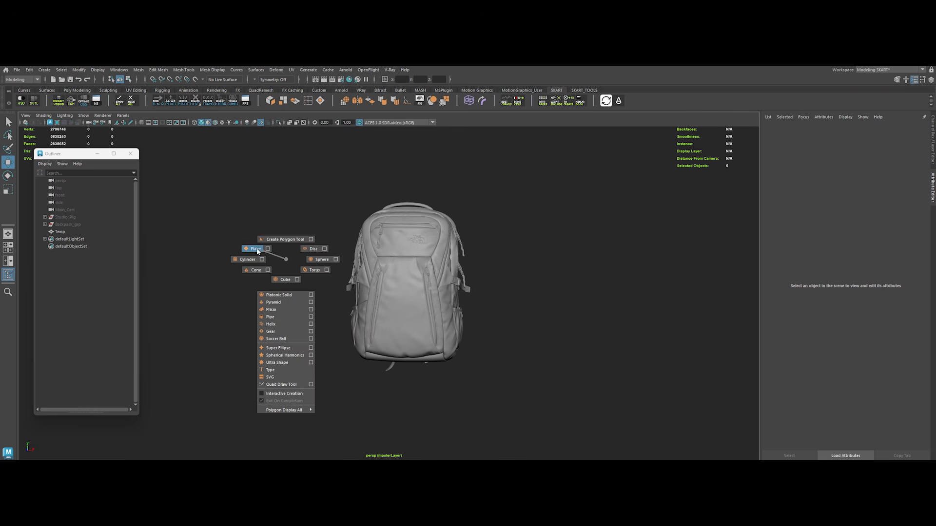
{"action": "left_click", "coordinate": [257, 250]}
{"action": "key", "text": "e"}
{"action": "key", "text": "r"}
{"action": "left_click_drag", "start_coordinate": [408, 361], "coordinate": [403, 340]}
{"action": "key", "text": "w"}
{"action": "key", "text": "r"}
Step: Position and size the upright plane in front of the backpack's central front panel and freeze its transformations
{"action": "key", "text": "w"}
{"action": "key", "text": "e"}
{"action": "key", "text": "w"}
{"action": "right_click_drag", "start_coordinate": [410, 344], "coordinate": [457, 387], "text": "alt"}
{"action": "key", "text": "r"}
{"action": "left_click_drag", "start_coordinate": [422, 311], "coordinate": [400, 308]}
{"action": "key", "text": "w"}
{"action": "right_click_drag", "start_coordinate": [401, 309], "coordinate": [441, 351], "text": "alt"}
{"action": "left_click_drag", "start_coordinate": [442, 351], "coordinate": [399, 278], "text": "alt"}
{"action": "key", "text": "r"}
{"action": "key", "text": "w"}
{"action": "left_click_drag", "start_coordinate": [437, 301], "coordinate": [431, 284]}
{"action": "right_click_drag", "start_coordinate": [438, 308], "coordinate": [426, 299], "text": "alt"}
{"action": "left_click_drag", "start_coordinate": [426, 299], "coordinate": [431, 314], "text": "alt"}
{"action": "left_click", "coordinate": [208, 101]}
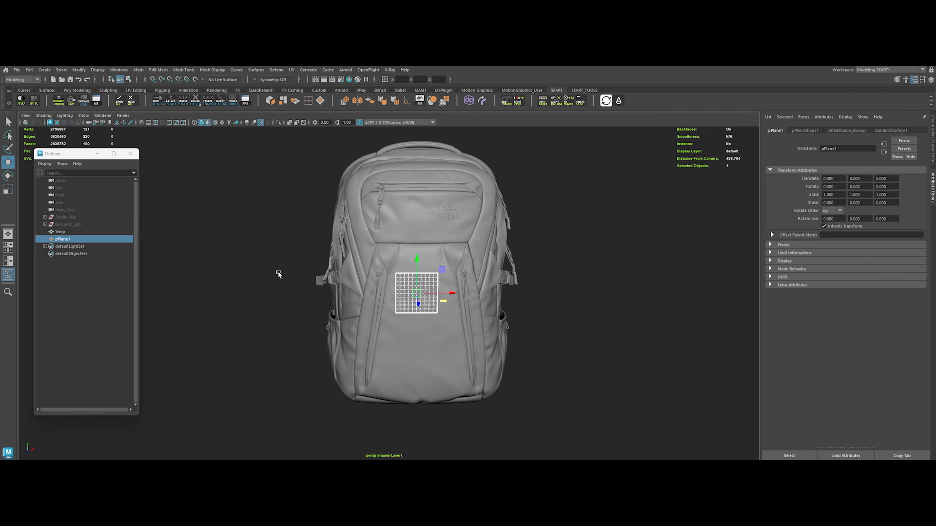
Step: Apply a ShrinkWrap deformer to pPlane1 with Temp as target, using the Vertex Normals projection
{"action": "right_click_drag", "start_coordinate": [355, 310], "coordinate": [372, 323], "text": "alt"}
{"action": "left_click_drag", "start_coordinate": [372, 324], "coordinate": [369, 322], "text": "alt"}
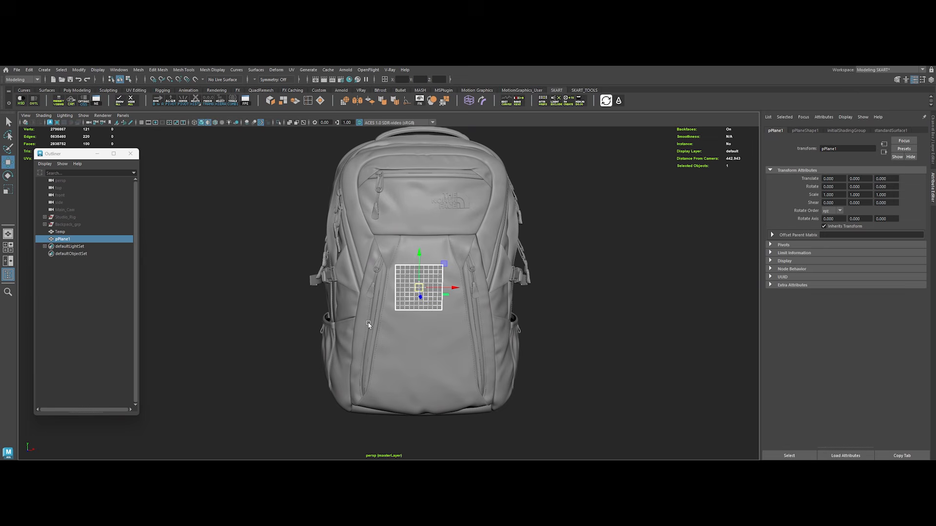
{"action": "left_click", "coordinate": [395, 229], "text": "shift"}
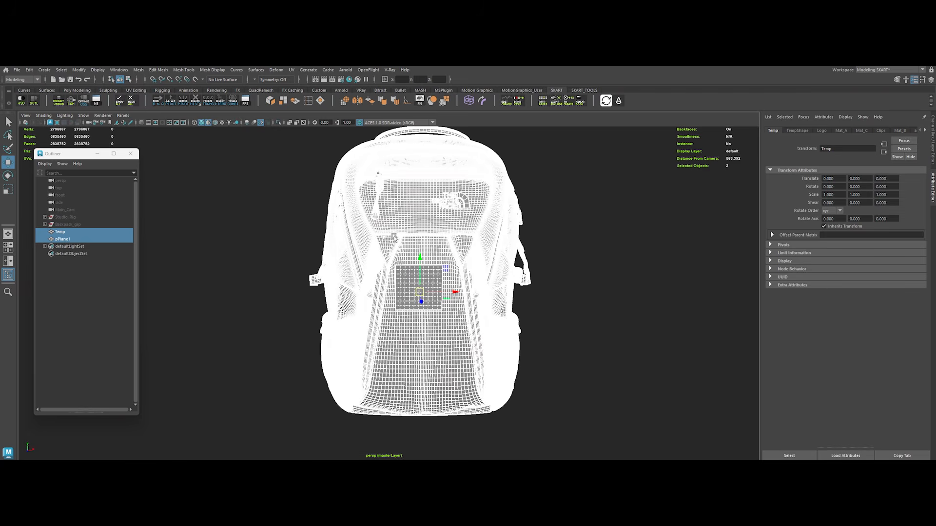
{"action": "left_click", "coordinate": [277, 71]}
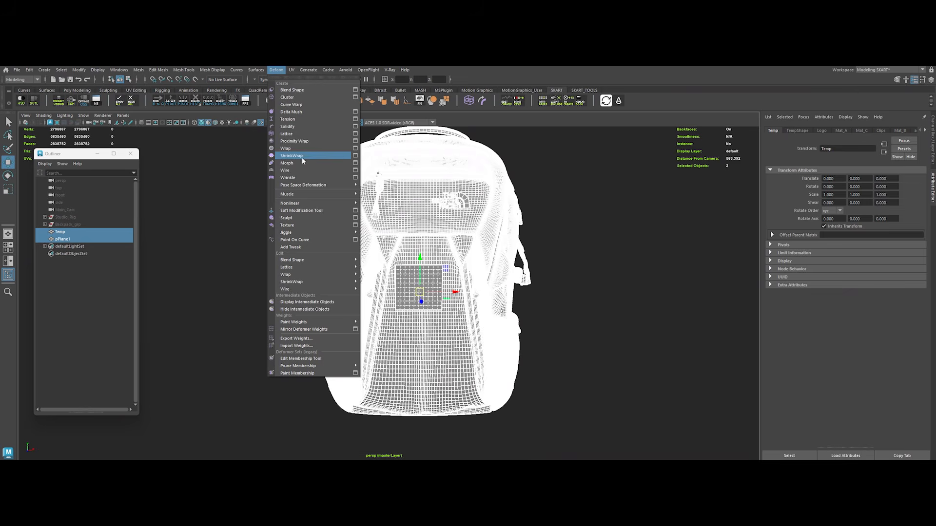
{"action": "left_click", "coordinate": [355, 155]}
{"action": "left_click_drag", "start_coordinate": [582, 189], "coordinate": [597, 186]}
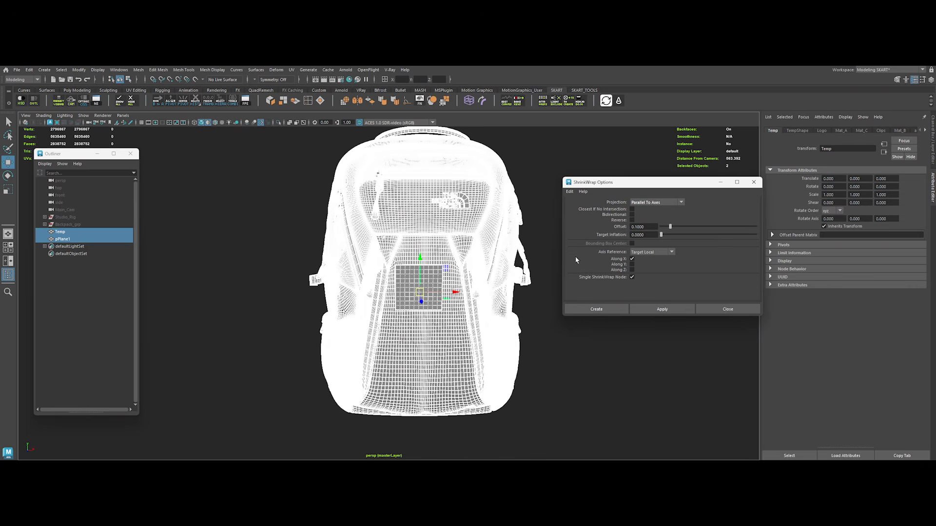
{"action": "left_click", "coordinate": [642, 204]}
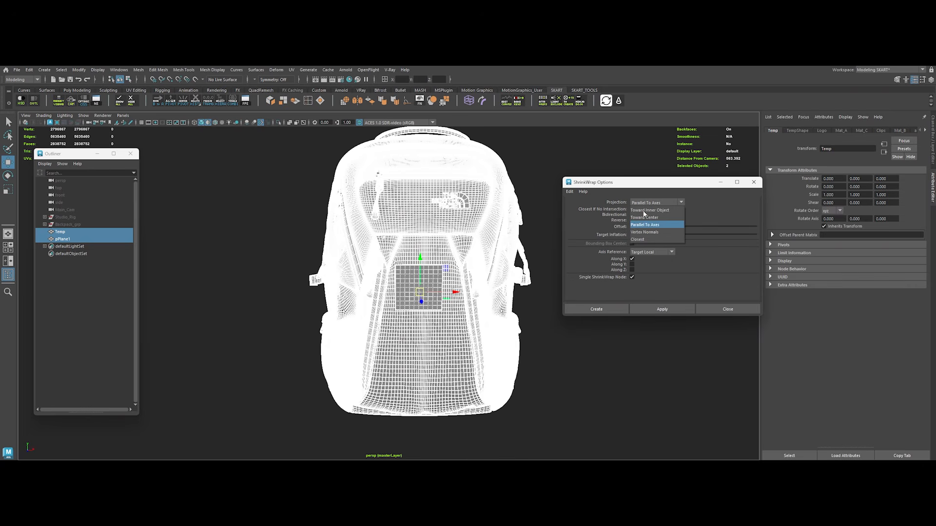
{"action": "left_click", "coordinate": [644, 232]}
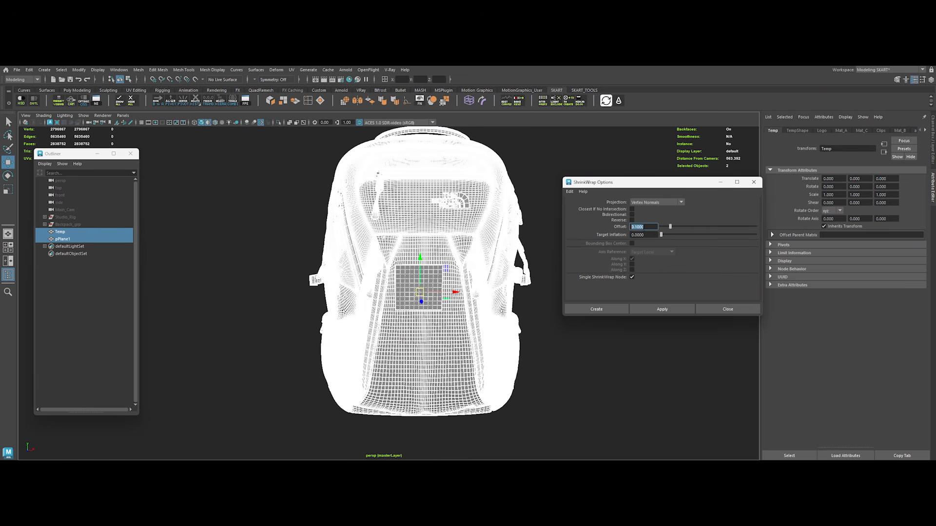
{"action": "left_click", "coordinate": [611, 361]}
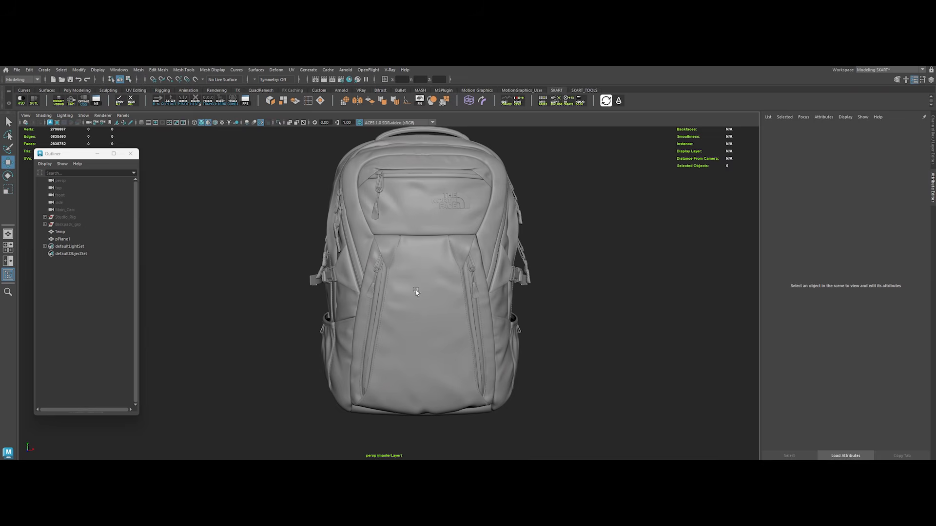
Step: Slide the shrink-wrapped plane up along the backpack's front panel and tilt it about -11 degrees in Z
{"action": "left_click", "coordinate": [413, 279]}
{"action": "left_click_drag", "start_coordinate": [407, 300], "coordinate": [448, 307], "text": "alt"}
{"action": "right_click_drag", "start_coordinate": [461, 292], "coordinate": [530, 314], "text": "alt"}
{"action": "left_click_drag", "start_coordinate": [530, 314], "coordinate": [435, 309], "text": "alt"}
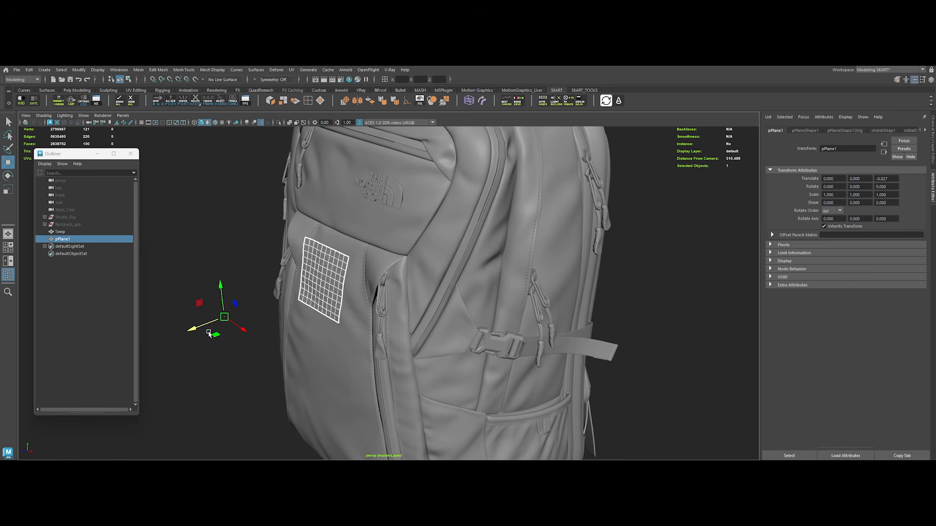
{"action": "left_click_drag", "start_coordinate": [220, 294], "coordinate": [467, 340]}
{"action": "left_click_drag", "start_coordinate": [376, 280], "coordinate": [376, 295]}
{"action": "mouse_move", "coordinate": [398, 322]}
{"action": "left_mouse_down"}
{"action": "mouse_move", "coordinate": [463, 326]}
{"action": "mouse_move", "coordinate": [396, 324]}
{"action": "left_mouse_up"}
{"action": "key", "text": "e"}
{"action": "left_click_drag", "start_coordinate": [340, 320], "coordinate": [340, 313]}
{"action": "key", "text": "w"}
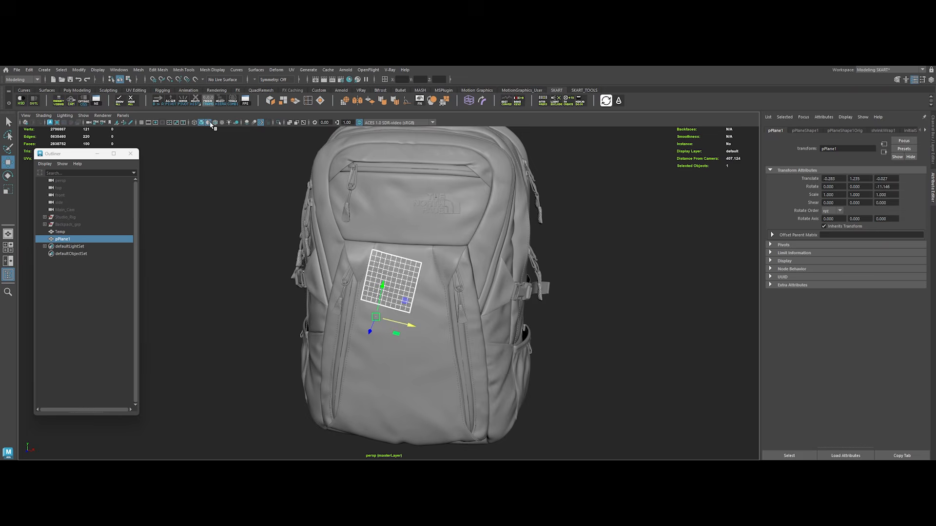
Step: Delete the plane's history, center its pivot and freeze its transformations so it keeps the wrapped shape
{"action": "left_click_drag", "start_coordinate": [233, 161], "coordinate": [257, 192], "text": "alt"}
{"action": "left_click", "coordinate": [208, 100]}
{"action": "left_click", "coordinate": [196, 101]}
{"action": "left_click", "coordinate": [183, 100]}
{"action": "right_click_drag", "start_coordinate": [374, 298], "coordinate": [439, 330], "text": "alt"}
{"action": "left_click_drag", "start_coordinate": [439, 329], "coordinate": [468, 352], "text": "alt"}
{"action": "key", "text": "Return"}
{"action": "left_click_drag", "start_coordinate": [541, 323], "coordinate": [482, 326], "text": "alt"}
{"action": "left_click_drag", "start_coordinate": [309, 312], "coordinate": [308, 313]}
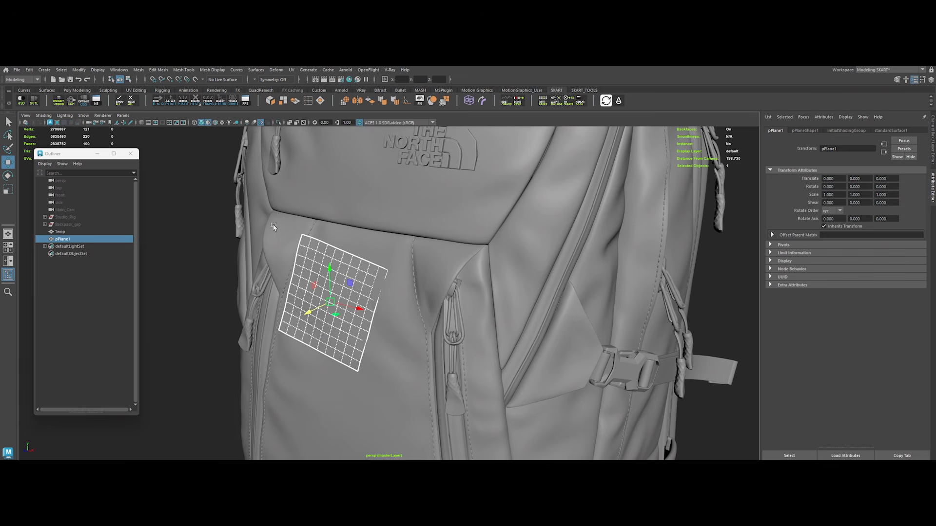
{"action": "right_click_drag", "start_coordinate": [273, 226], "coordinate": [112, 415], "text": "alt"}
{"action": "left_click_drag", "start_coordinate": [112, 414], "coordinate": [90, 456], "text": "alt"}
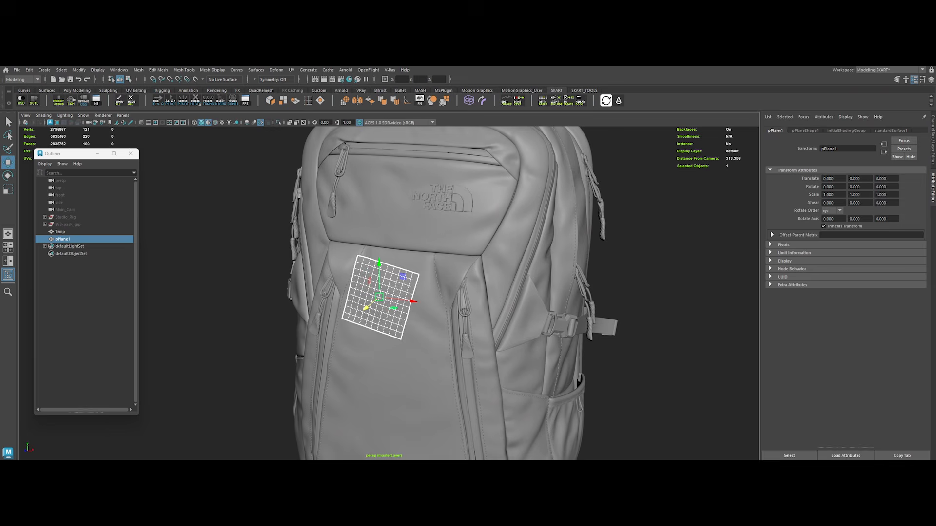
Step: Open the Hypershade, then switch to File Explorer and open the Patches folder in sourceimages
{"action": "left_click", "coordinate": [349, 79]}
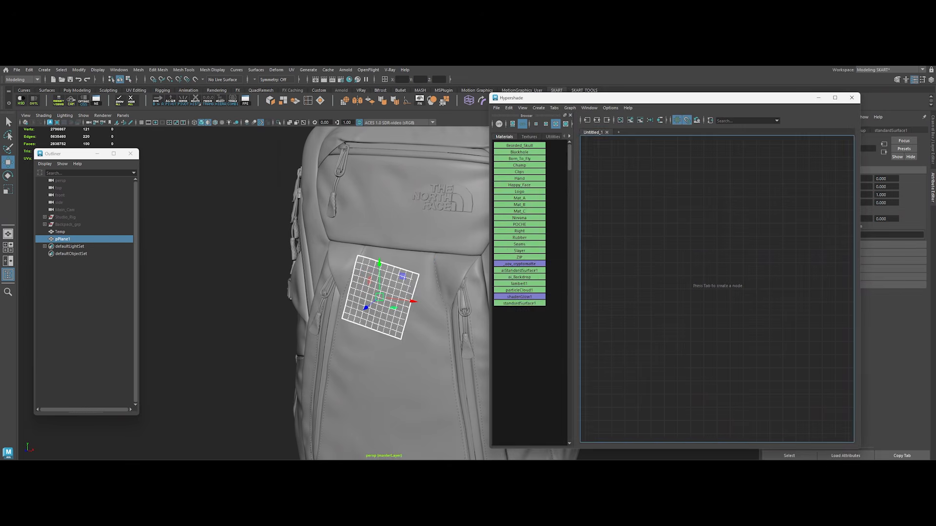
{"action": "left_click", "coordinate": [452, 514]}
{"action": "left_click", "coordinate": [413, 378]}
{"action": "left_click", "coordinate": [331, 276]}
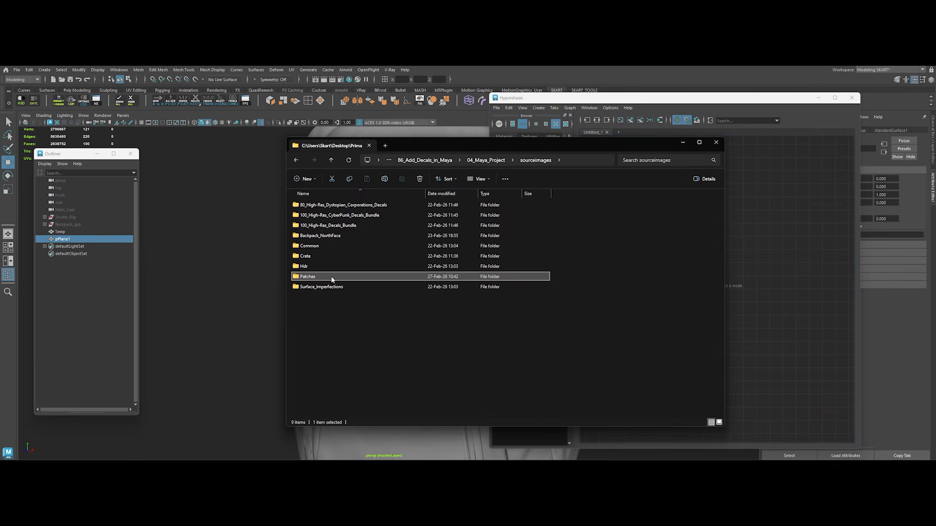
{"action": "double_click", "coordinate": [326, 276]}
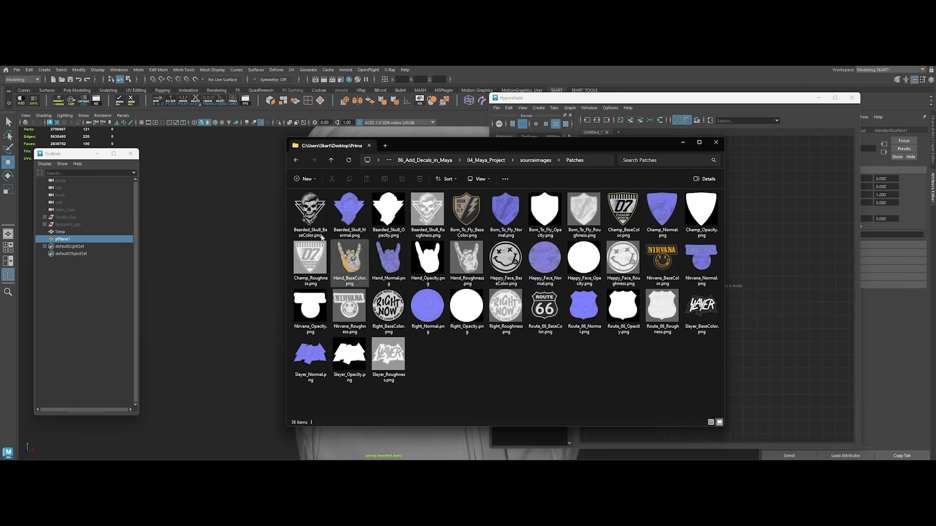
Step: Preview the Bearded_Skull base color, normal and opacity images in the Patches folder
{"action": "double_click", "coordinate": [320, 211]}
{"action": "key", "text": "Right"}
{"action": "key", "text": "Right"}
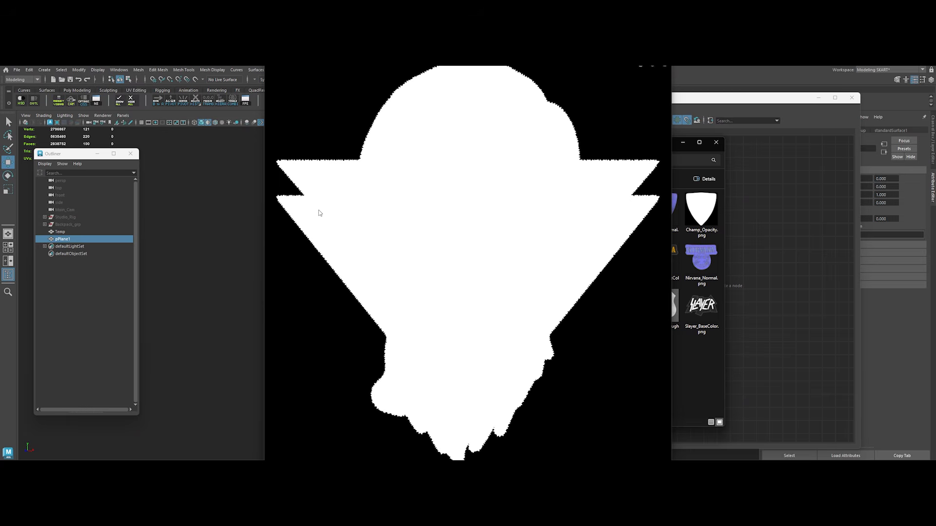
{"action": "key", "text": "Escape"}
{"action": "left_click", "coordinate": [310, 215], "text": "shift"}
Step: Create an aiStandardSurface material in the Hypershade and name it patch, with its shading group named patchSG
{"action": "left_click", "coordinate": [732, 223]}
{"action": "key", "text": "Tab"}
{"action": "type", "text": "aiStandard"}
{"action": "key", "text": "Return"}
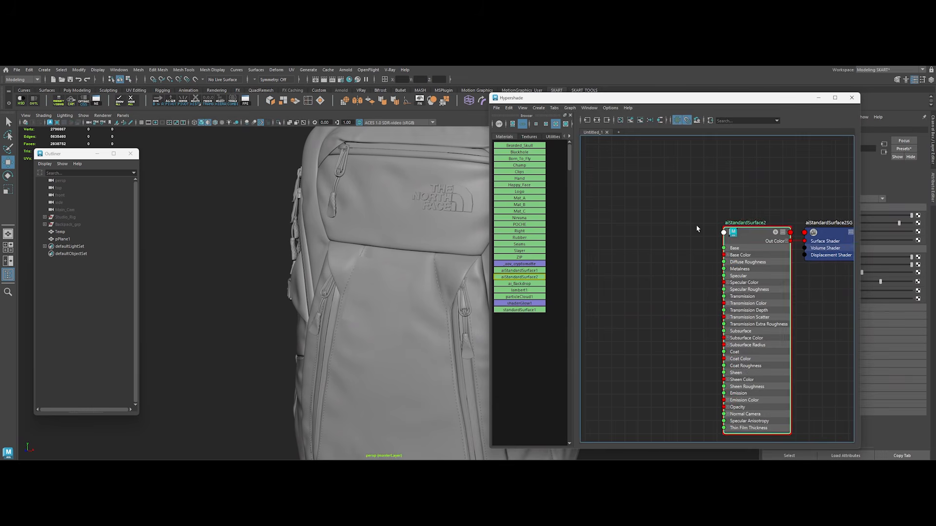
{"action": "key", "text": "Return"}
{"action": "double_click", "coordinate": [693, 190]}
{"action": "type", "text": "patchSG"}
{"action": "key", "text": "Return"}
Step: Bring the Bearded_Skull BaseColor, Roughness, Opacity and Normal images from the Patches folder into the Hypershade graph
{"action": "left_click_drag", "start_coordinate": [611, 172], "coordinate": [702, 238]}
{"action": "left_click_drag", "start_coordinate": [629, 276], "coordinate": [767, 268]}
{"action": "left_click", "coordinate": [667, 267]}
{"action": "key", "text": "alt+Tab"}
{"action": "left_click_drag", "start_coordinate": [250, 221], "coordinate": [624, 266]}
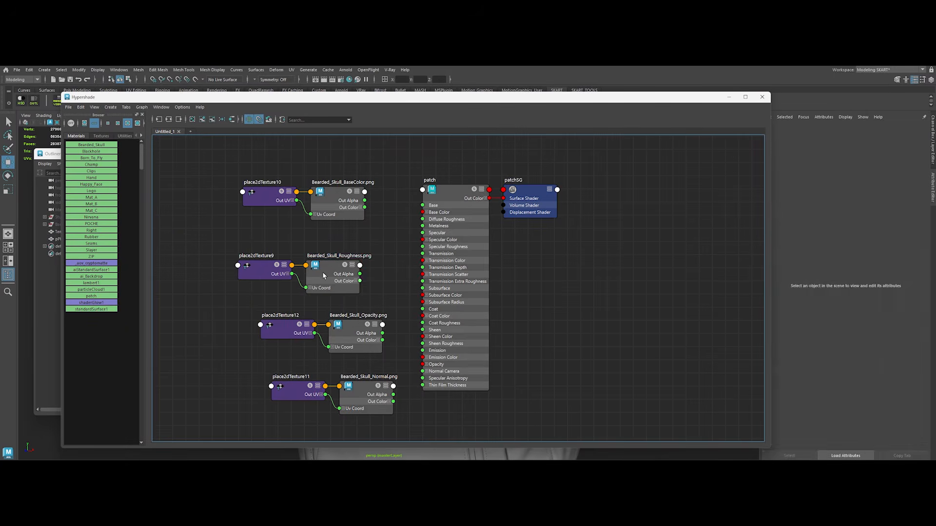
Step: Change the color space of the Bearded_Skull Roughness, Opacity and Normal file textures
{"action": "left_click", "coordinate": [323, 271]}
{"action": "left_click", "coordinate": [844, 296]}
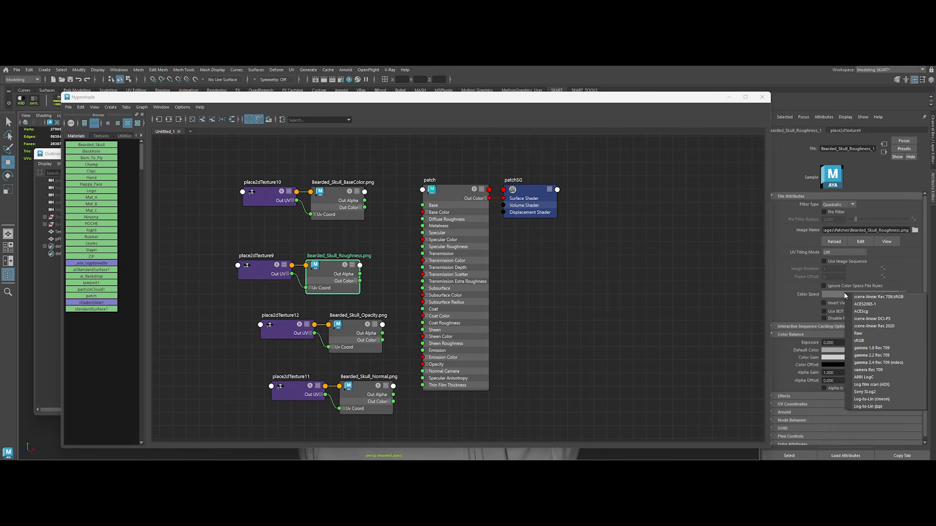
{"action": "left_click", "coordinate": [860, 340]}
{"action": "left_click", "coordinate": [356, 336]}
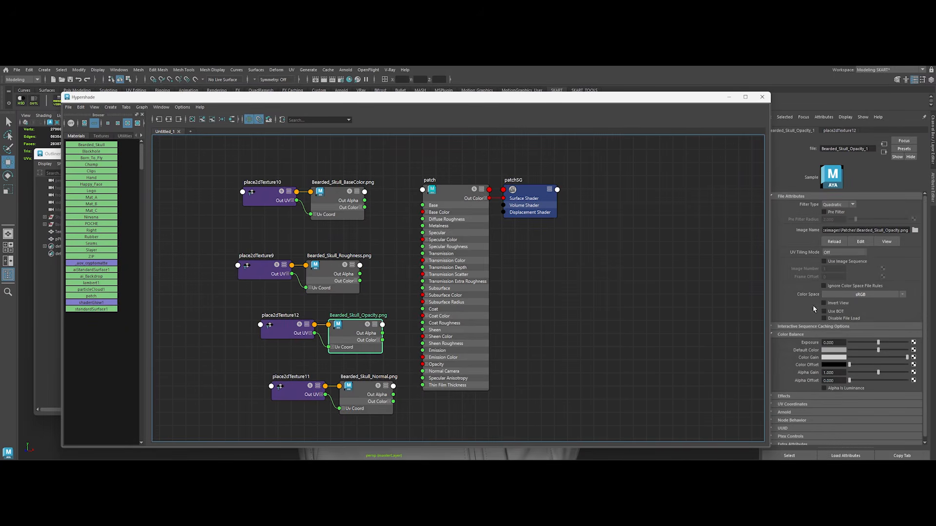
{"action": "left_click", "coordinate": [860, 295]}
{"action": "left_click", "coordinate": [858, 318]}
{"action": "left_click", "coordinate": [350, 395]}
{"action": "left_click", "coordinate": [861, 295]}
{"action": "left_click", "coordinate": [858, 312]}
{"action": "left_click", "coordinate": [385, 242]}
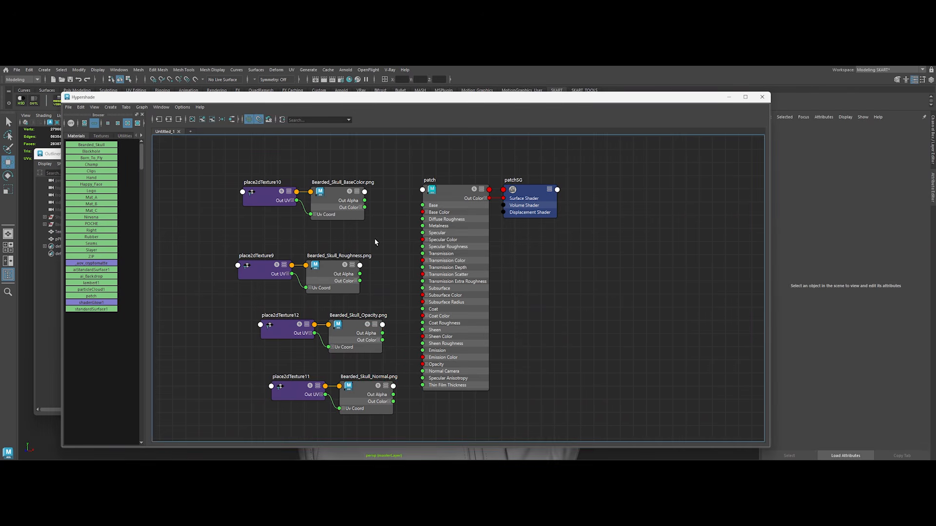
Step: Connect BaseColor to patch's Base Color, Roughness's red channel to Specular Roughness, and Opacity's color output to Opacity
{"action": "left_click_drag", "start_coordinate": [412, 211], "coordinate": [423, 213]}
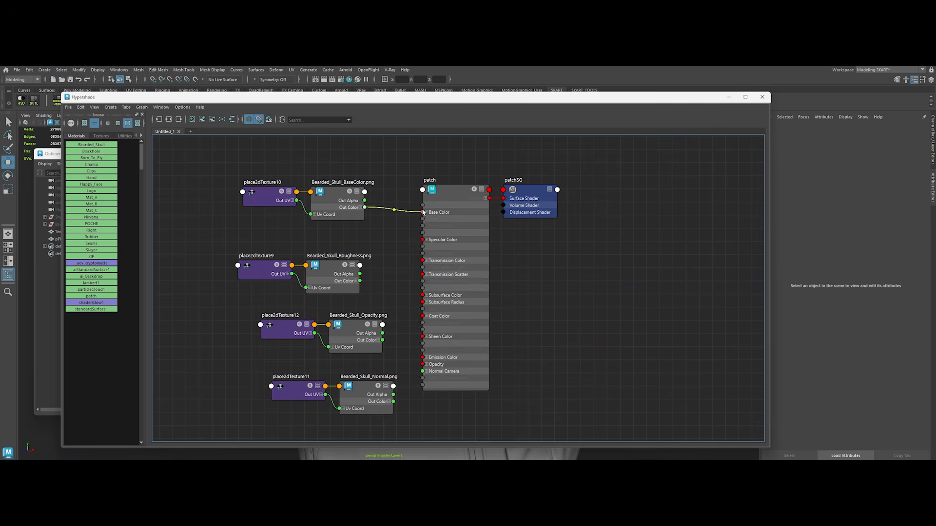
{"action": "left_click", "coordinate": [354, 282]}
{"action": "left_click_drag", "start_coordinate": [410, 255], "coordinate": [410, 254]}
{"action": "left_click_drag", "start_coordinate": [282, 258], "coordinate": [321, 245]}
{"action": "left_click", "coordinate": [319, 333]}
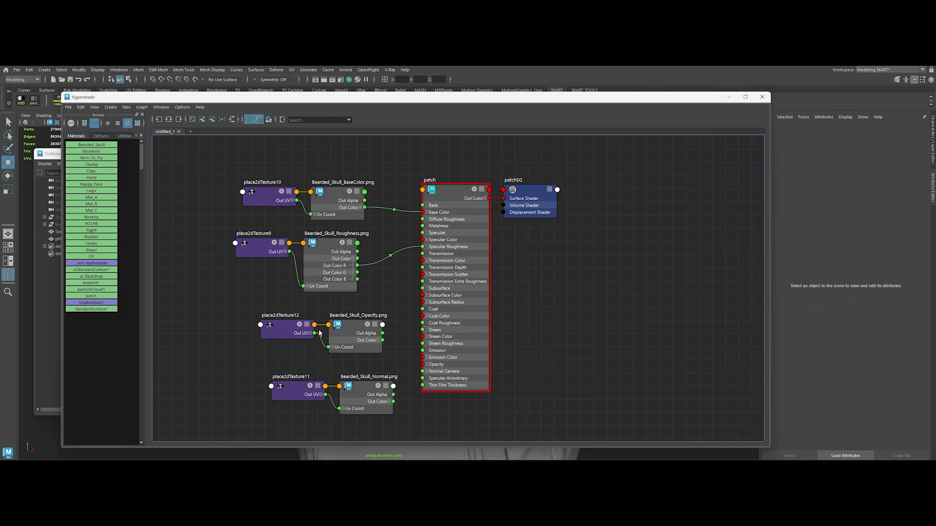
{"action": "middle_click_drag", "start_coordinate": [346, 306], "coordinate": [356, 297], "text": "alt"}
{"action": "left_click_drag", "start_coordinate": [405, 348], "coordinate": [434, 356]}
Step: Add an aiNormalMap node, feed it the Bearded_Skull_Normal color and connect it to patch's Normal Camera
{"action": "left_click_drag", "start_coordinate": [323, 403], "coordinate": [303, 388]}
{"action": "left_click", "coordinate": [388, 401]}
{"action": "key", "text": "Tab"}
{"action": "type", "text": "ainorm"}
{"action": "key", "text": "Down"}
{"action": "key", "text": "Return"}
{"action": "left_click_drag", "start_coordinate": [412, 423], "coordinate": [390, 382]}
{"action": "left_click_drag", "start_coordinate": [349, 388], "coordinate": [370, 392]}
{"action": "left_click_drag", "start_coordinate": [441, 401], "coordinate": [434, 363]}
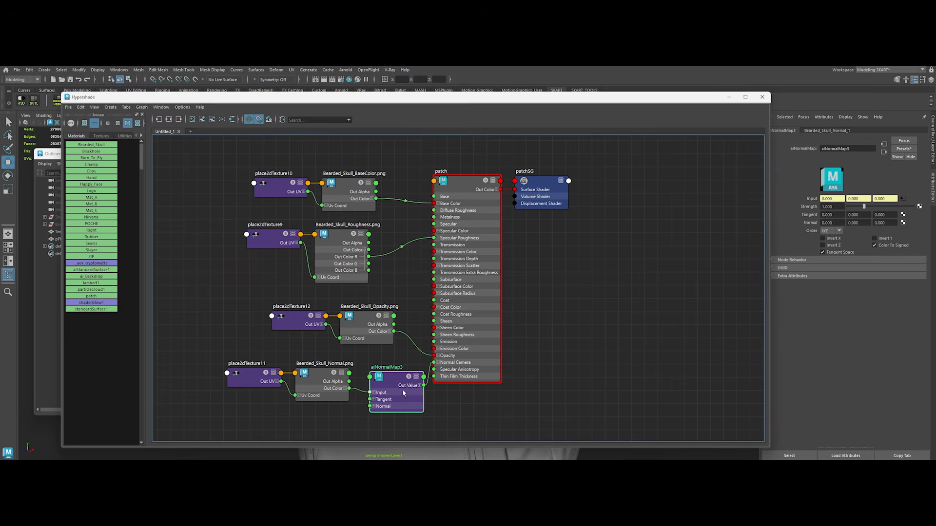
Step: Assign the patch material to the wrapped plane and show Studio_Rig again
{"action": "left_click_drag", "start_coordinate": [391, 99], "coordinate": [434, 229]}
{"action": "left_click", "coordinate": [396, 296]}
{"action": "right_click_drag", "start_coordinate": [481, 315], "coordinate": [486, 295]}
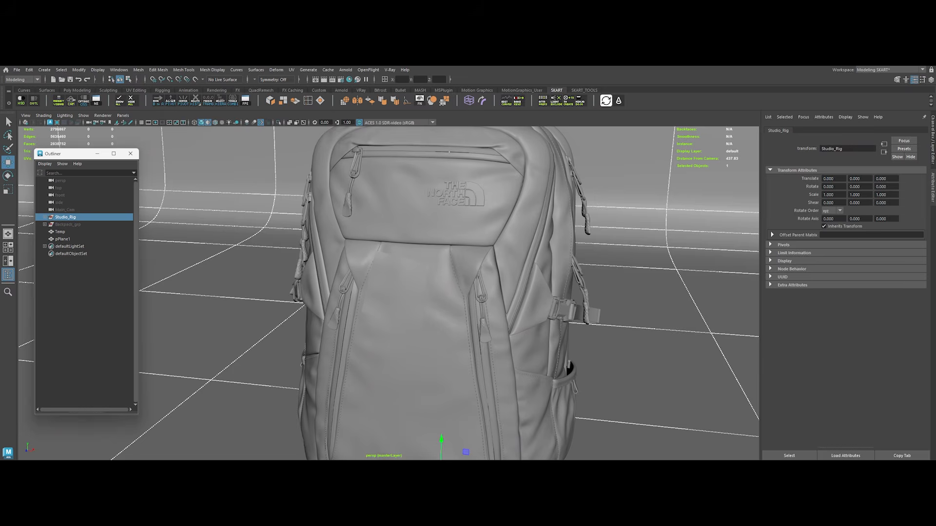
Step: Render the Main_Cam view in the Arnold RenderView and inspect the skull patch inside a tight crop region
{"action": "left_click", "coordinate": [246, 437]}
{"action": "left_click", "coordinate": [789, 124]}
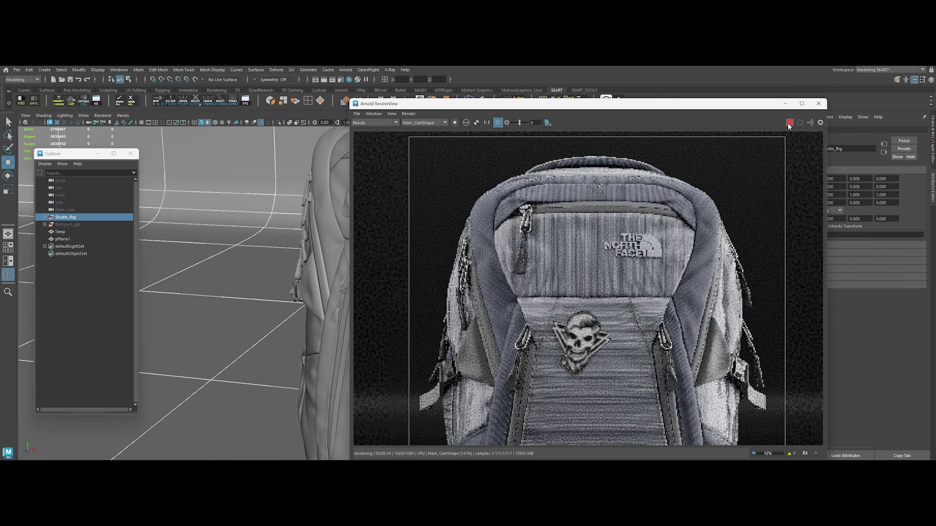
{"action": "left_click", "coordinate": [790, 123]}
{"action": "scroll", "coordinate": [539, 278], "scroll_direction": "up", "scroll_amount": 4}
{"action": "left_click_drag", "start_coordinate": [589, 319], "coordinate": [626, 351]}
{"action": "left_click", "coordinate": [789, 123]}
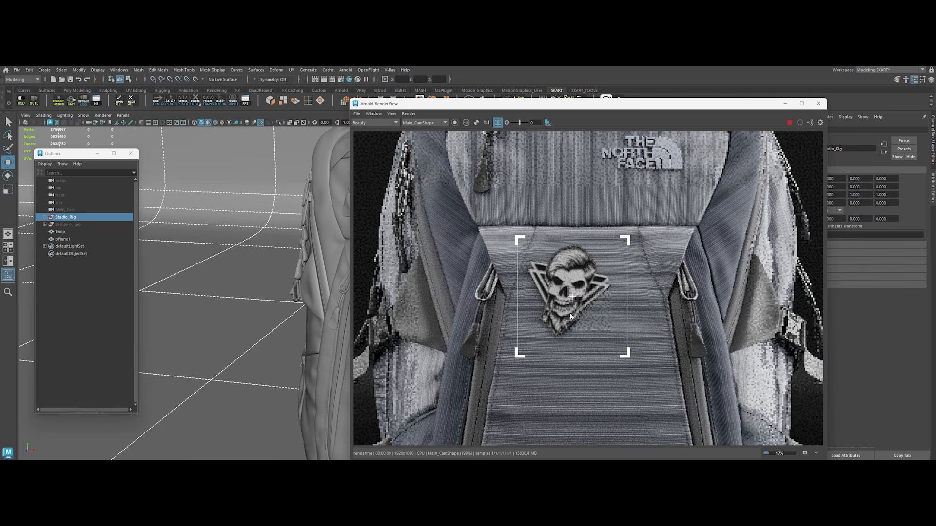
{"action": "left_click", "coordinate": [789, 123]}
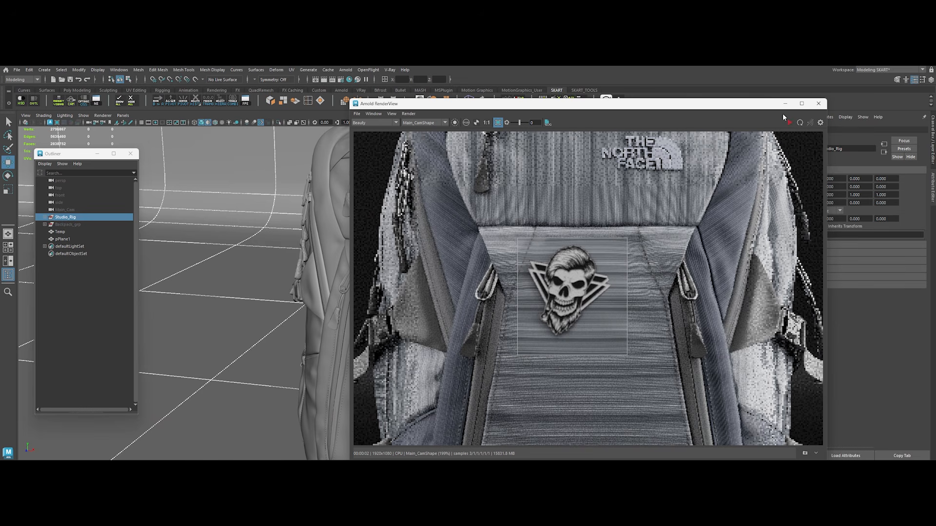
Step: Show the original Backpack_grp in place of Temp and set its Y rotation to 0
{"action": "left_click", "coordinate": [784, 104]}
{"action": "left_click", "coordinate": [68, 225]}
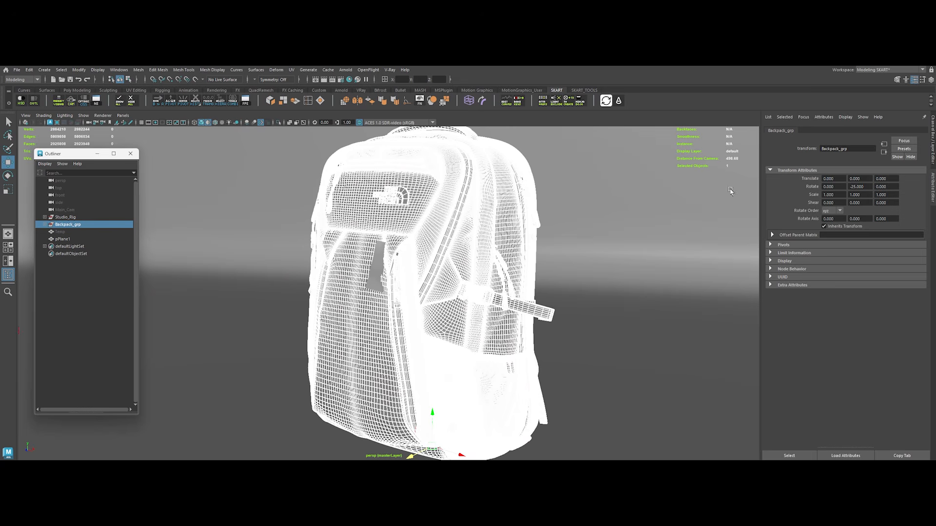
{"action": "double_click", "coordinate": [854, 186]}
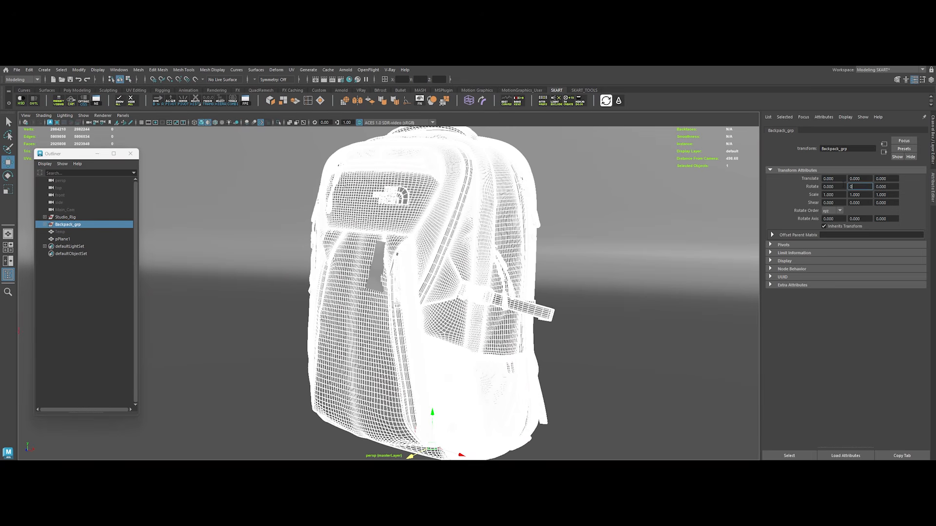
{"action": "type", "text": "0"}
{"action": "key", "text": "Return"}
{"action": "left_click", "coordinate": [106, 305]}
Step: Parent pPlane1 under Backpack_grp and return the group to its original Y rotation of -25
{"action": "left_click", "coordinate": [63, 239]}
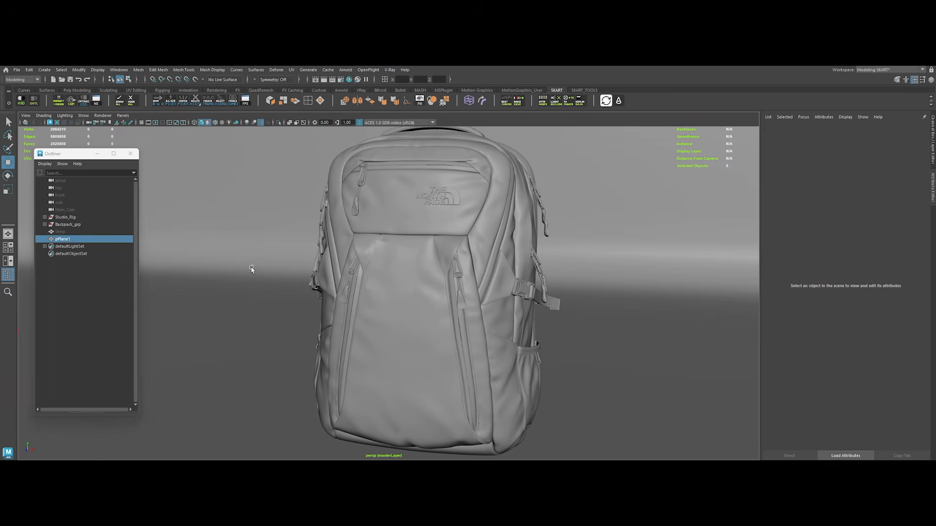
{"action": "middle_click_drag", "start_coordinate": [73, 241], "coordinate": [71, 229]}
{"action": "left_click", "coordinate": [70, 226]}
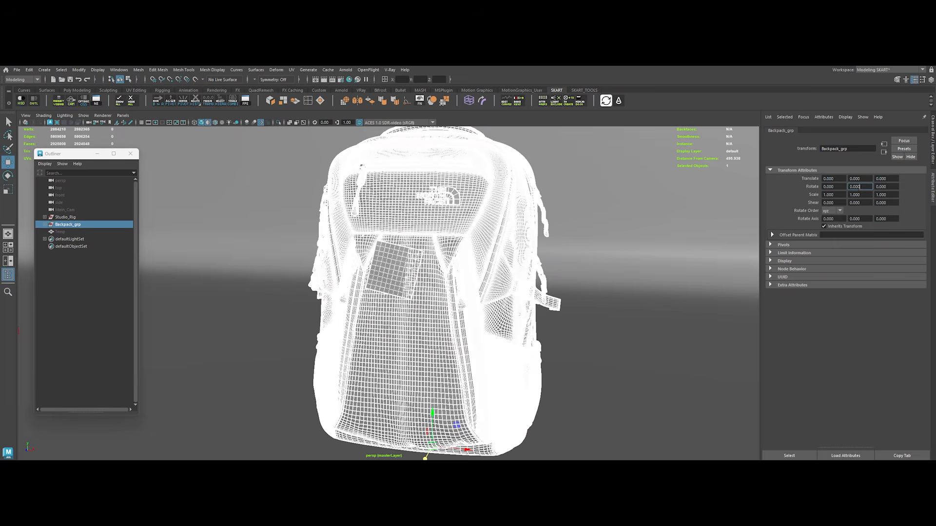
{"action": "key", "text": "Return"}
{"action": "left_click", "coordinate": [102, 276]}
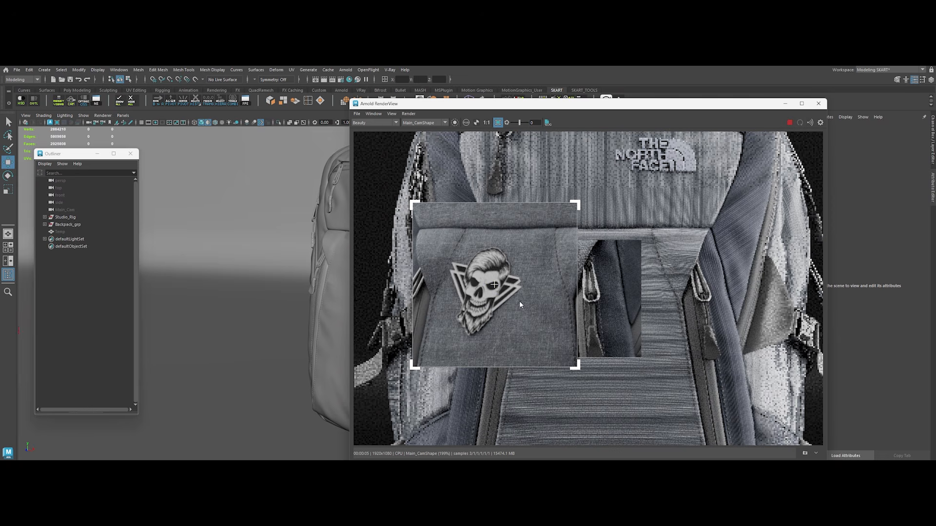
Step: Turn off the crop region in the Arnold RenderView and render the whole Main_Cam view of the backpack
{"action": "scroll", "coordinate": [520, 302], "scroll_direction": "down", "scroll_amount": 2}
{"action": "left_click", "coordinate": [498, 123]}
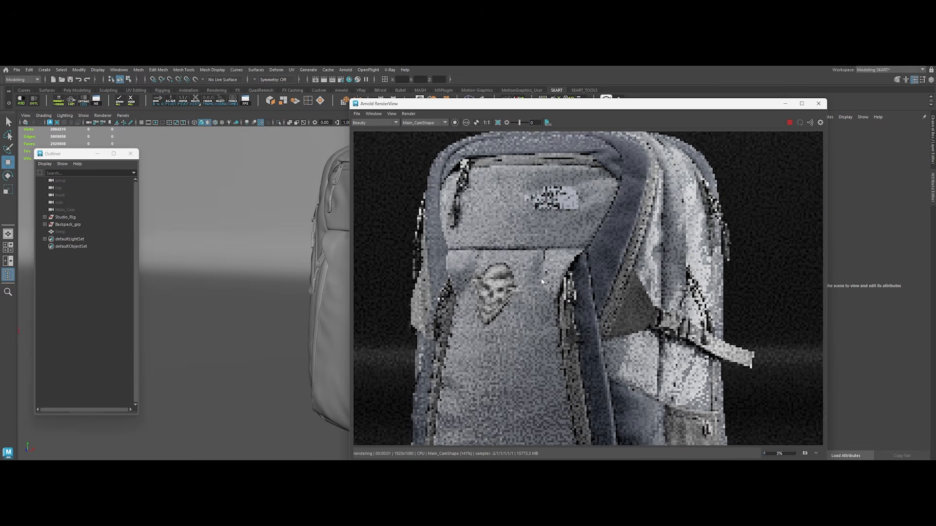
Step: Examine the skull patch in the full backpack render and close the Arnold RenderView
{"action": "scroll", "coordinate": [542, 283], "scroll_direction": "down", "scroll_amount": 1}
{"action": "scroll", "coordinate": [542, 273], "scroll_direction": "down", "scroll_amount": 1}
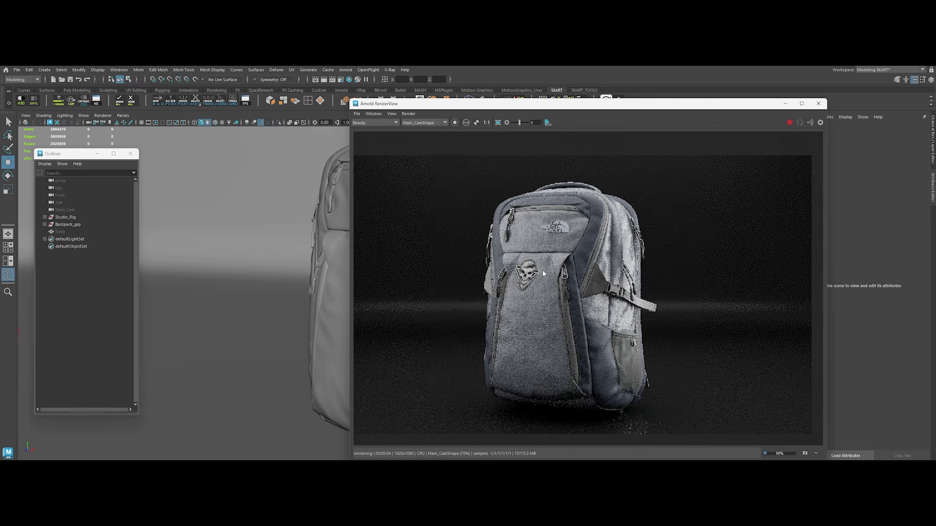
{"action": "scroll", "coordinate": [546, 272], "scroll_direction": "up", "scroll_amount": 1}
{"action": "left_click", "coordinate": [818, 103]}
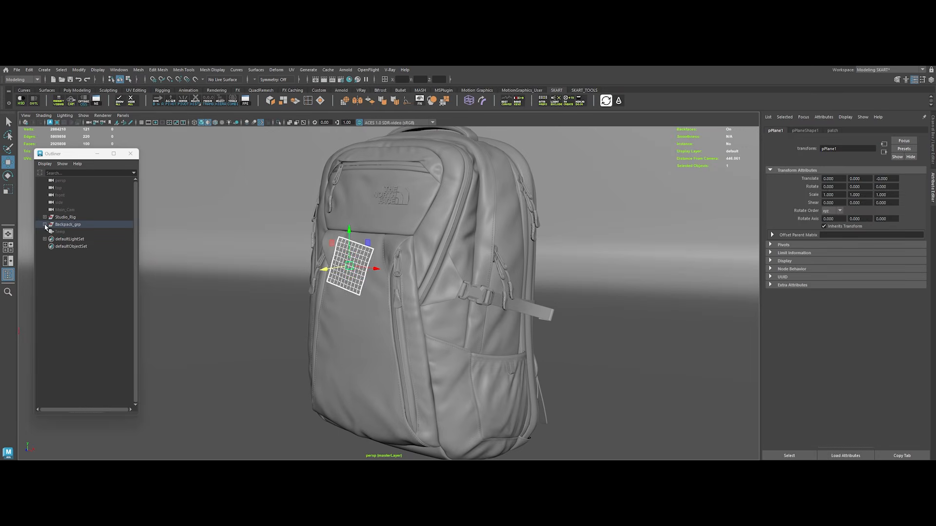
Step: Hide the skull patch plane pPlane1 and show the hidden Decals group inside Backpack_grp
{"action": "scroll", "coordinate": [61, 330], "scroll_direction": "down", "scroll_amount": 2}
{"action": "key", "text": "ctrl+h"}
{"action": "left_click", "coordinate": [66, 372]}
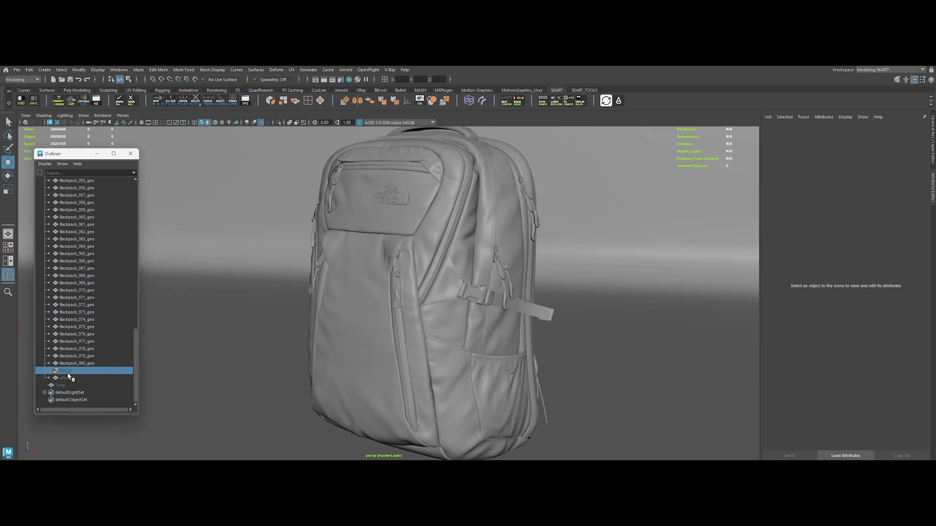
{"action": "key", "text": "shift+h"}
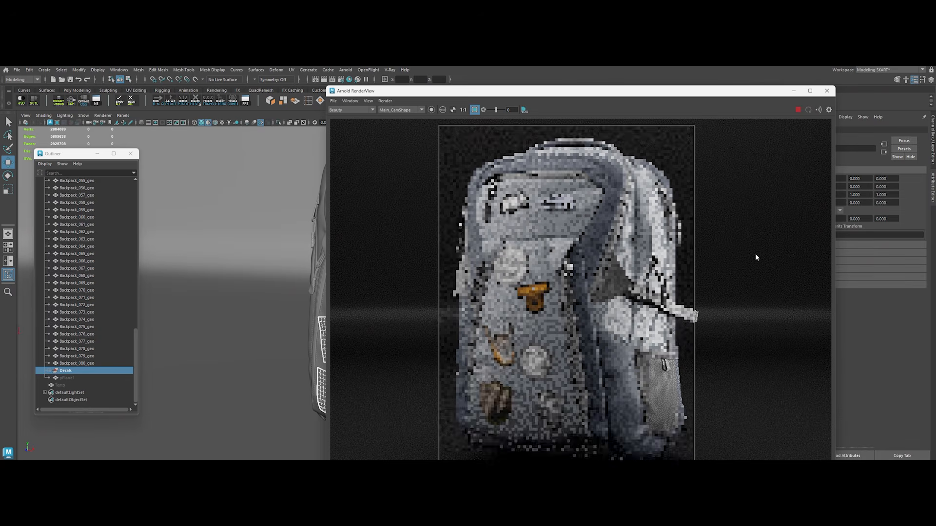
Step: Examine the full set of patches on the backpack's front in the cropped Main_Cam render
{"action": "scroll", "coordinate": [573, 237], "scroll_direction": "up", "scroll_amount": 2}
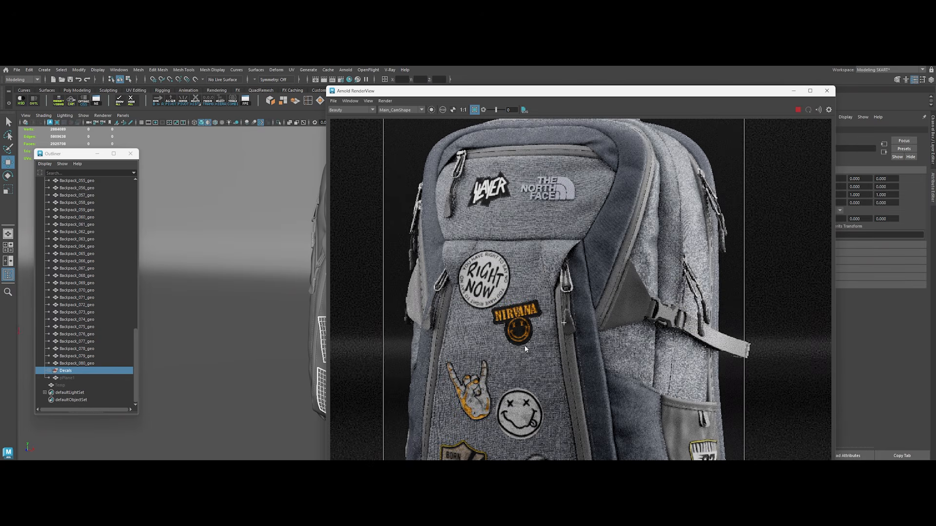
{"action": "middle_click_drag", "start_coordinate": [521, 252], "coordinate": [520, 125]}
{"action": "middle_click_drag", "start_coordinate": [504, 223], "coordinate": [521, 234]}
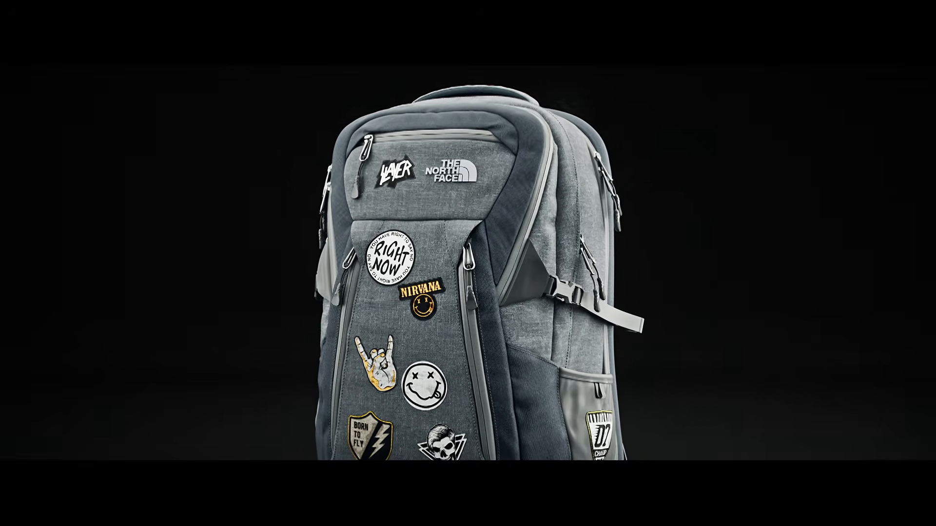